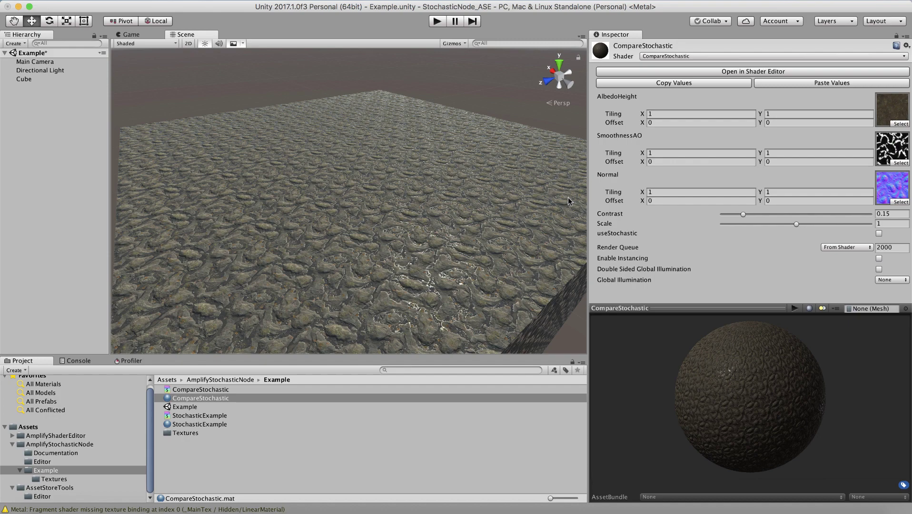
Orbit and zoom the Scene view to inspect the repeating tiles on the rock terrain
alt+drag(469, 193, 450, 222)
alt+scroll(449, 223, up, 10)
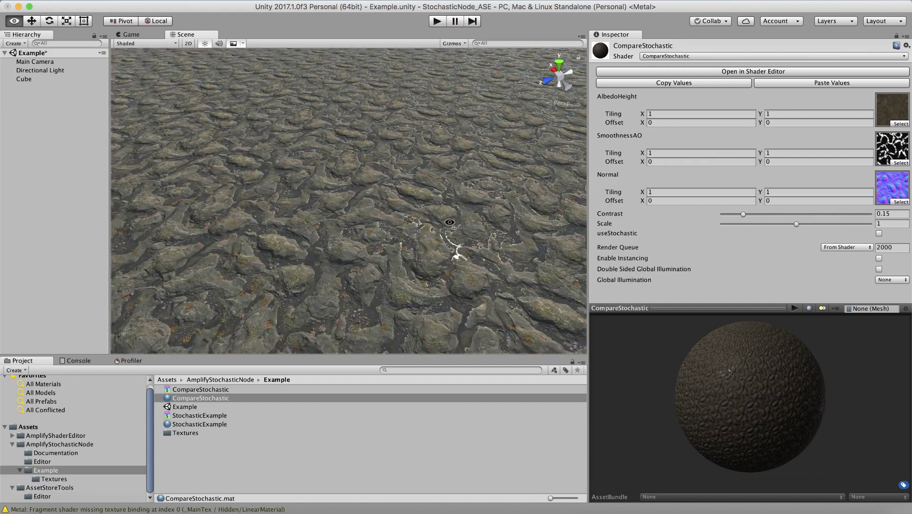
alt+scroll(445, 201, down, 10)
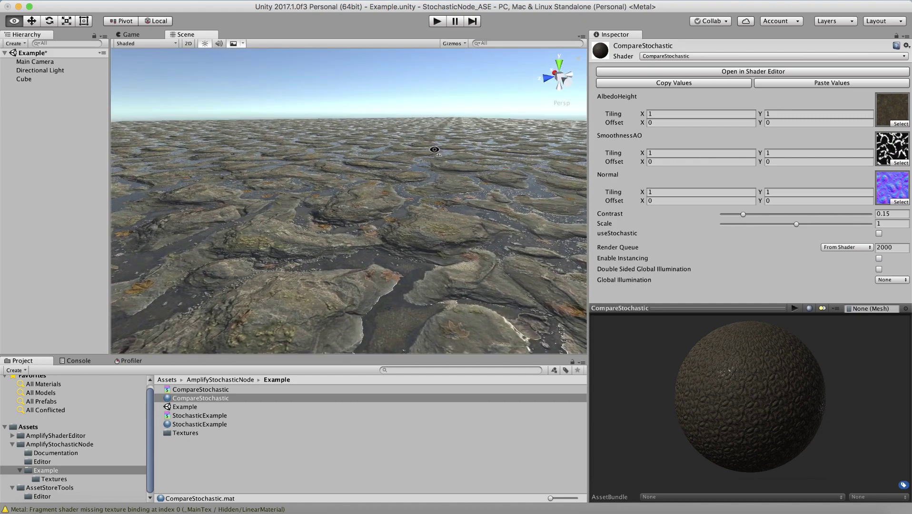
alt+drag(444, 201, 404, 221)
alt+scroll(405, 221, down, 10)
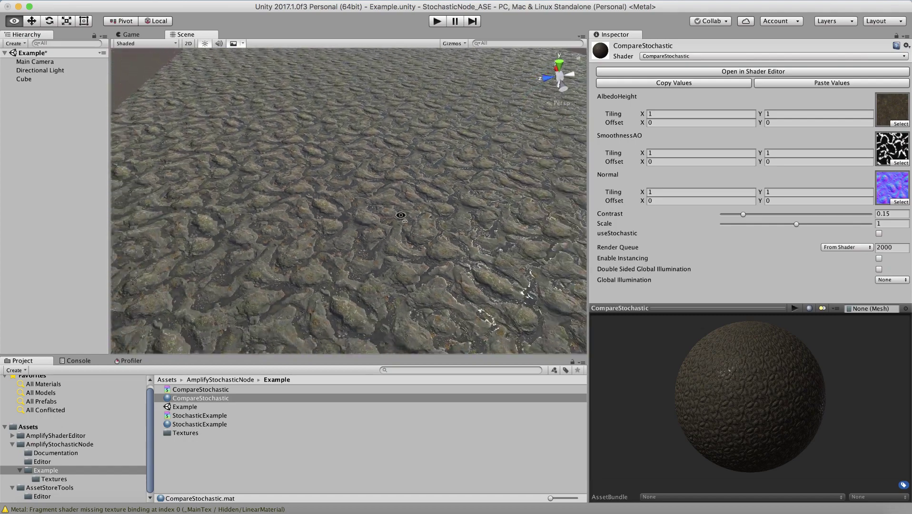
alt+drag(457, 197, 455, 207)
alt+scroll(455, 208, down, 8)
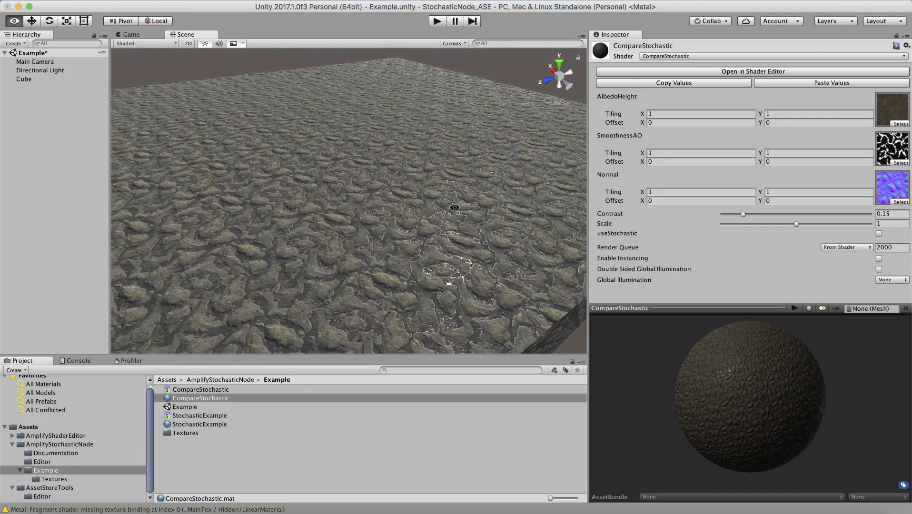
alt+scroll(454, 208, up, 6)
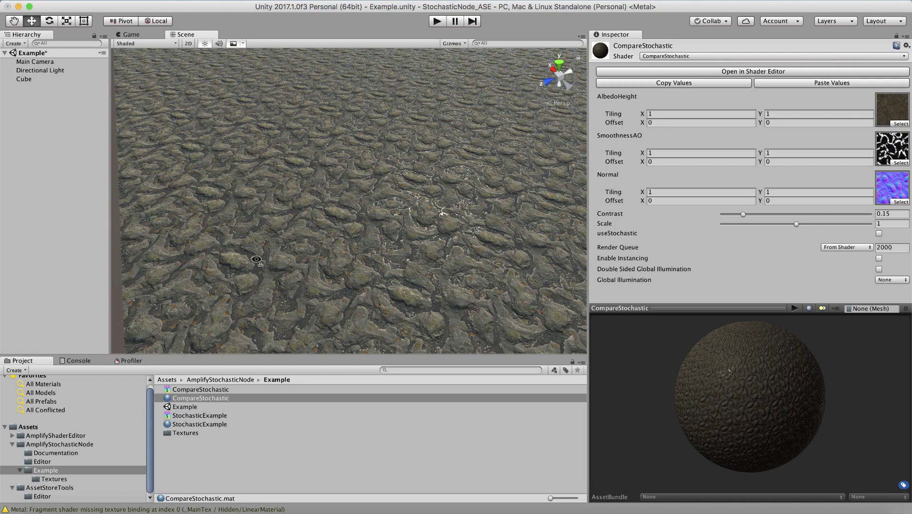
alt+scroll(256, 259, down, 5)
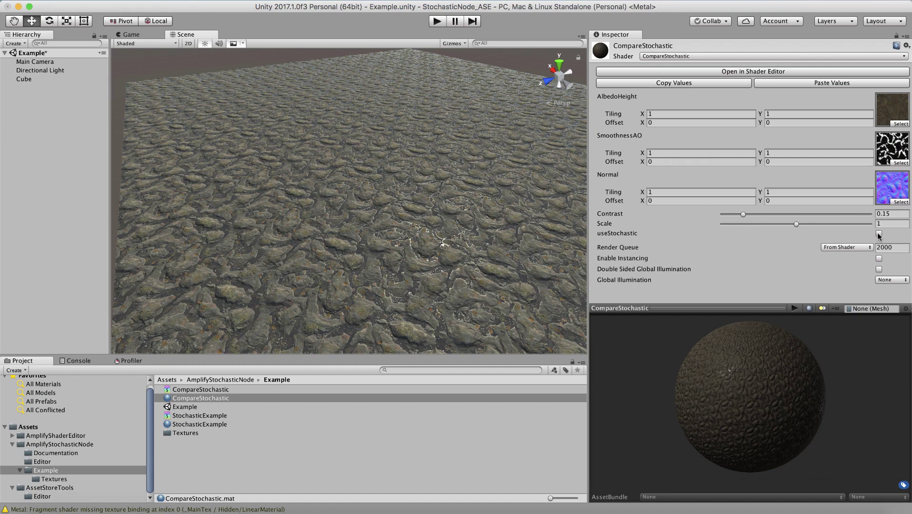
Enable useStochastic on CompareStochastic and orbit the terrain to compare the untiled result
click(879, 233)
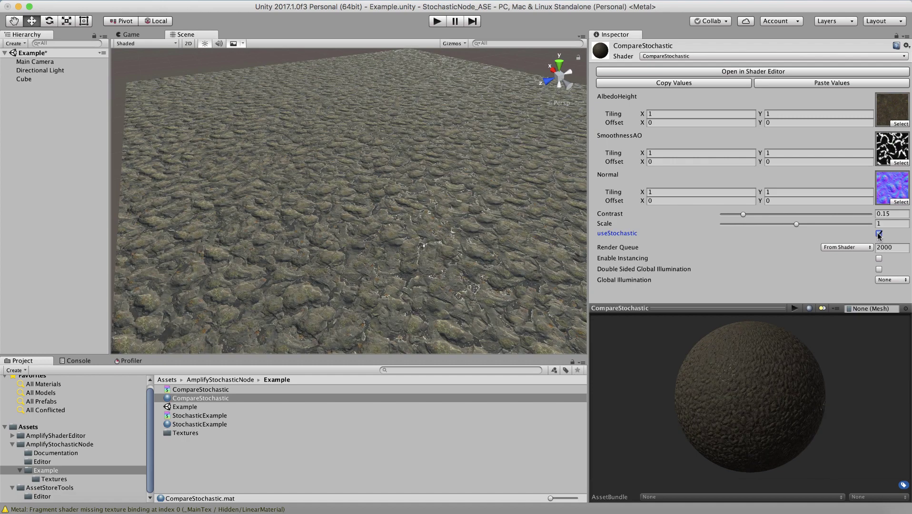
alt+drag(493, 219, 481, 197)
alt+scroll(480, 197, down, 10)
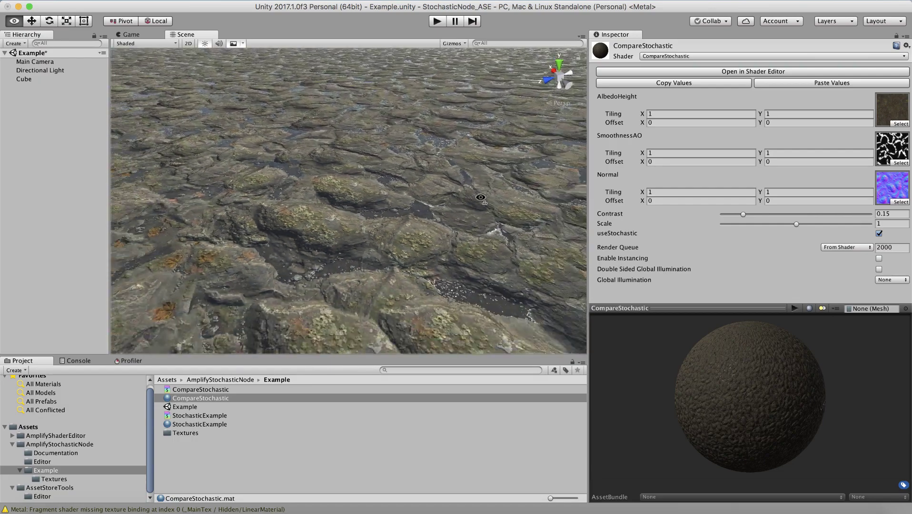
alt+scroll(481, 196, up, 5)
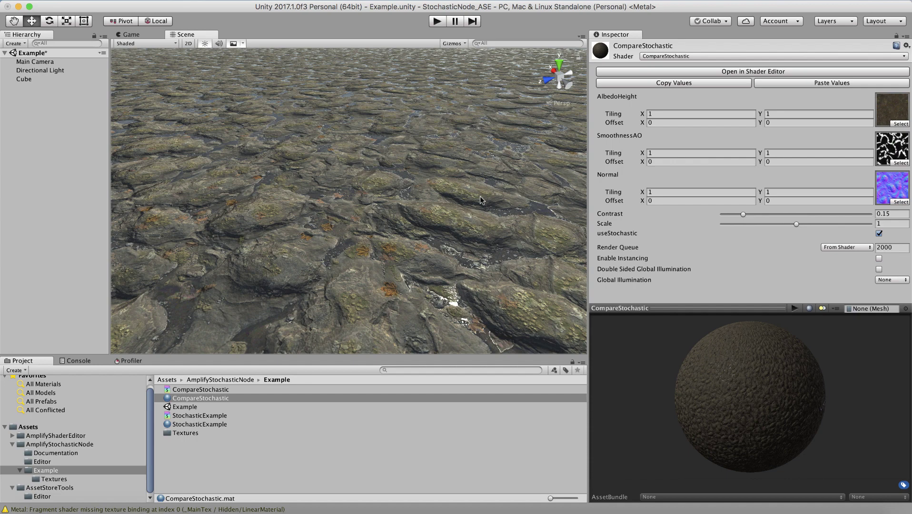
alt+drag(480, 196, 510, 183)
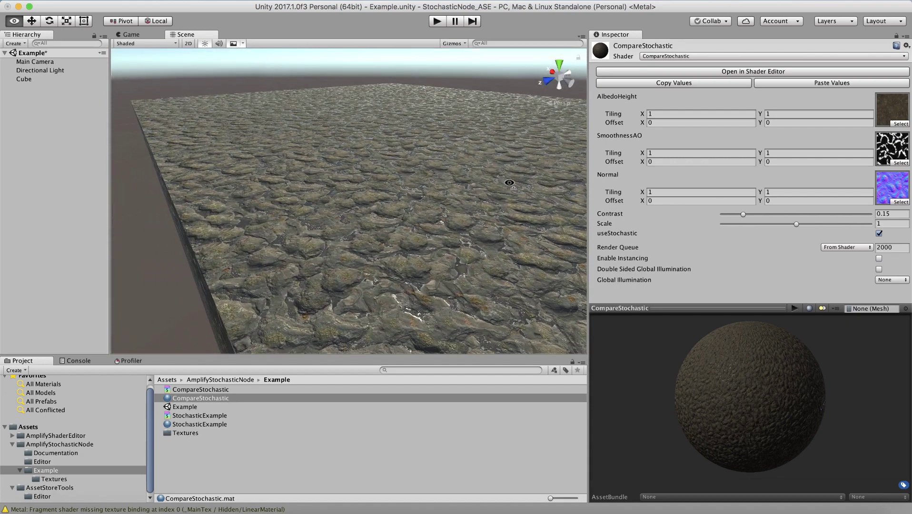
scroll(509, 183, up, 4)
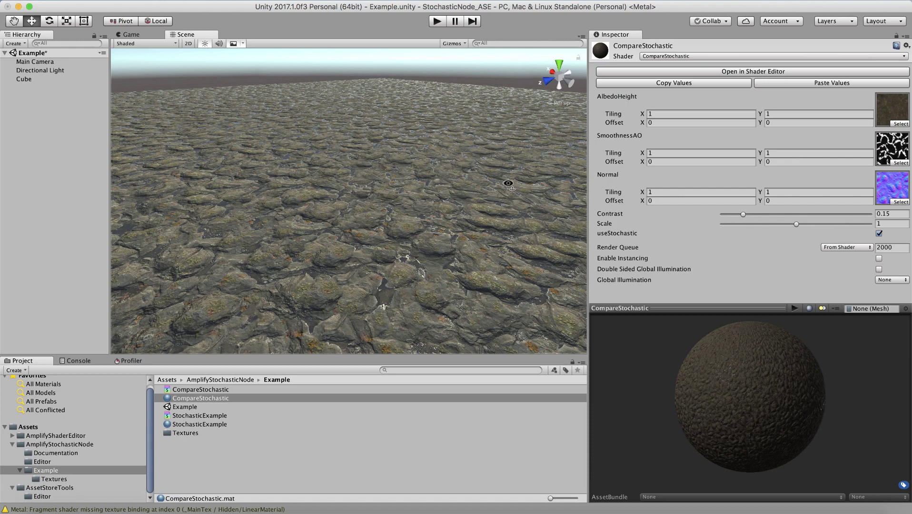
alt+drag(508, 182, 473, 235)
scroll(473, 235, up, 5)
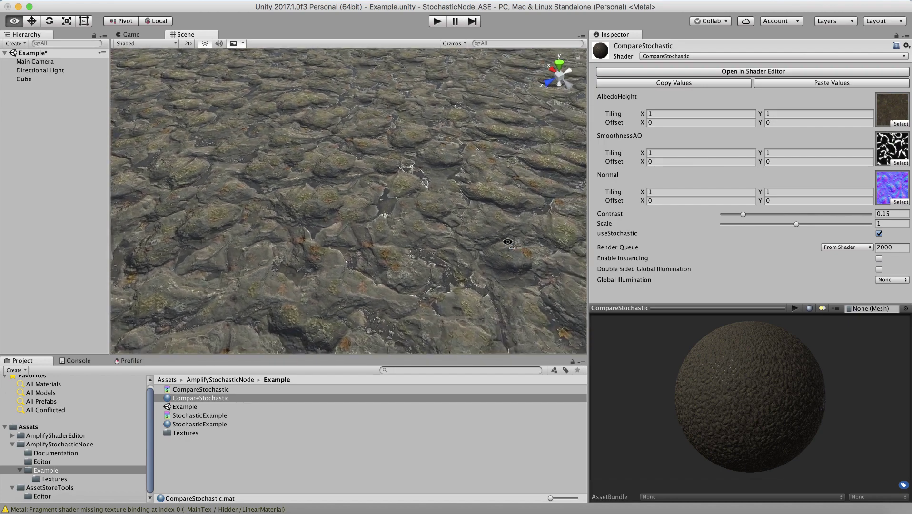
scroll(474, 232, down, 2)
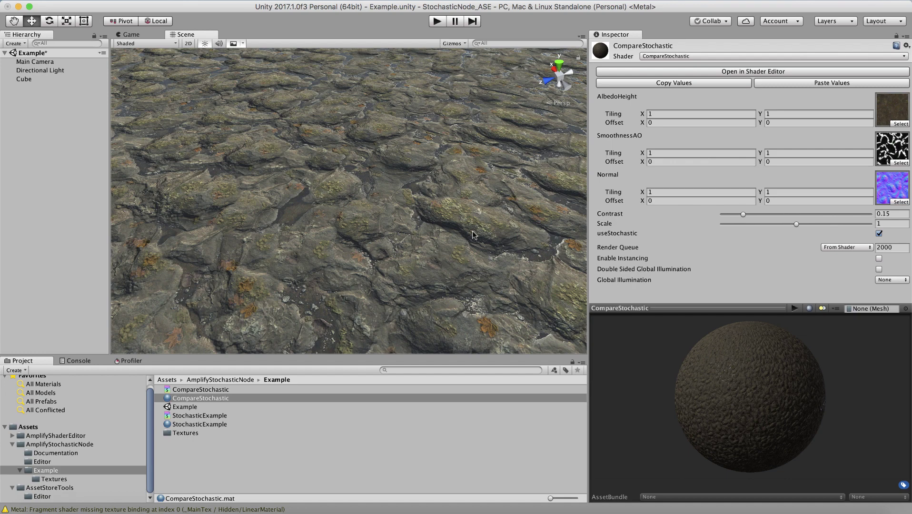
Set CompareStochastic Contrast to 0.092 and Scale to 0.5, orbiting to judge the terrain
click(745, 215)
drag(745, 216, 862, 216)
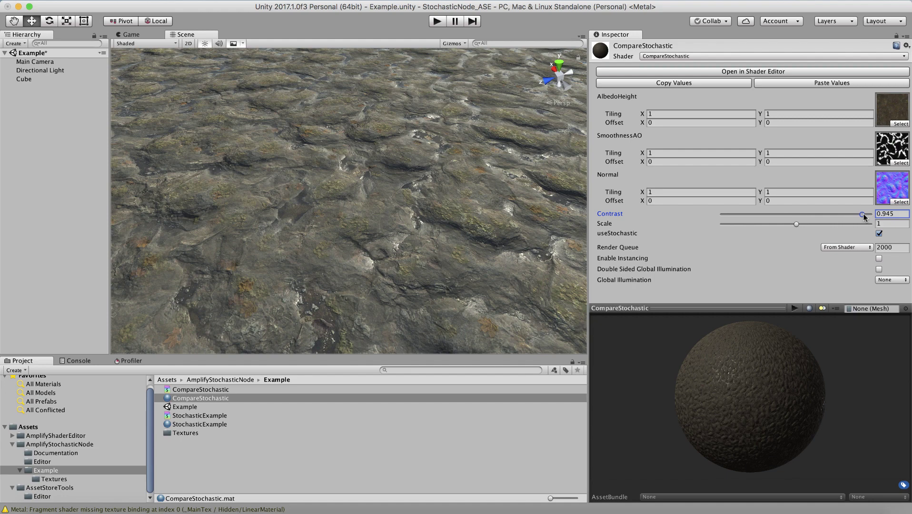
drag(863, 213, 737, 215)
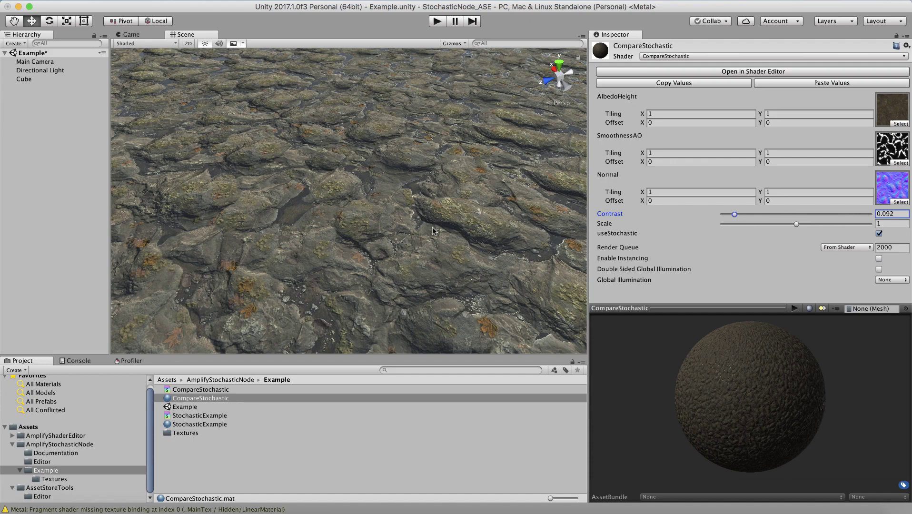
alt+drag(370, 221, 403, 222)
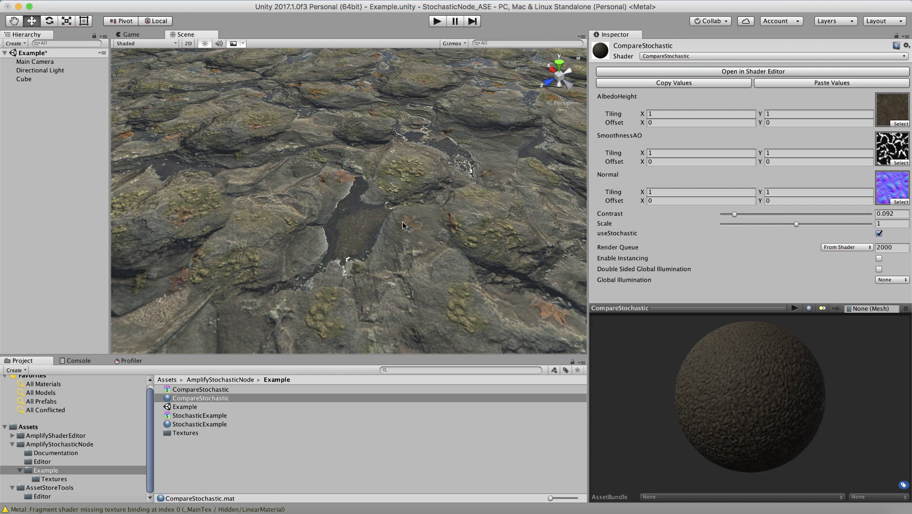
alt+drag(373, 193, 341, 195)
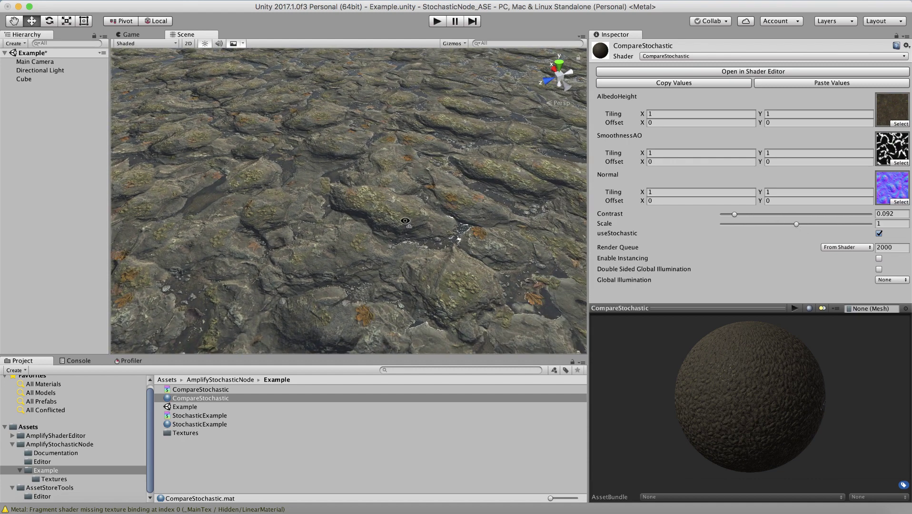
alt+drag(380, 209, 379, 188)
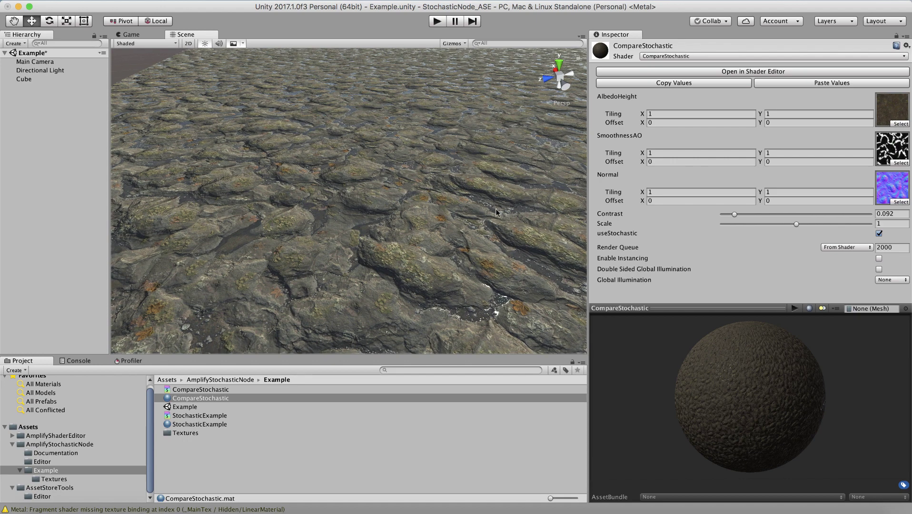
drag(796, 224, 719, 230)
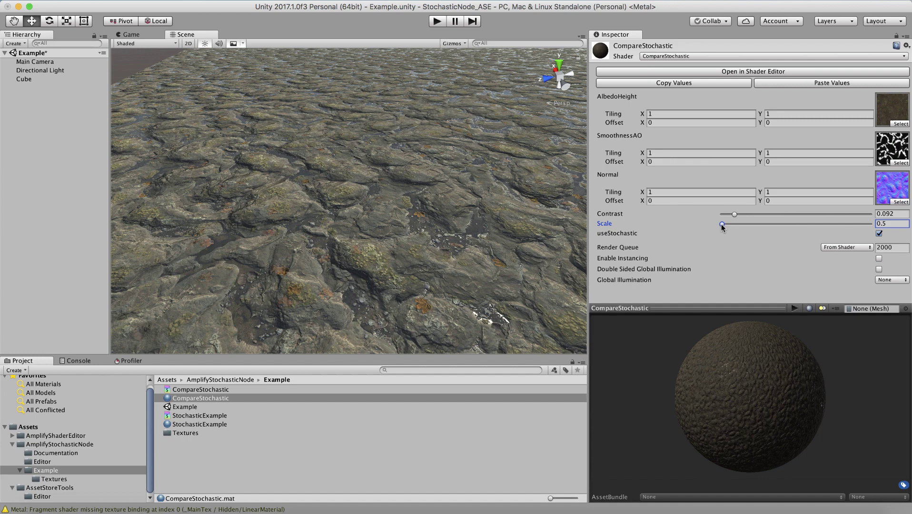
Try larger Scale values, settle on Scale 1.2, and orbit to view the enlarged rock pattern
drag(722, 224, 884, 231)
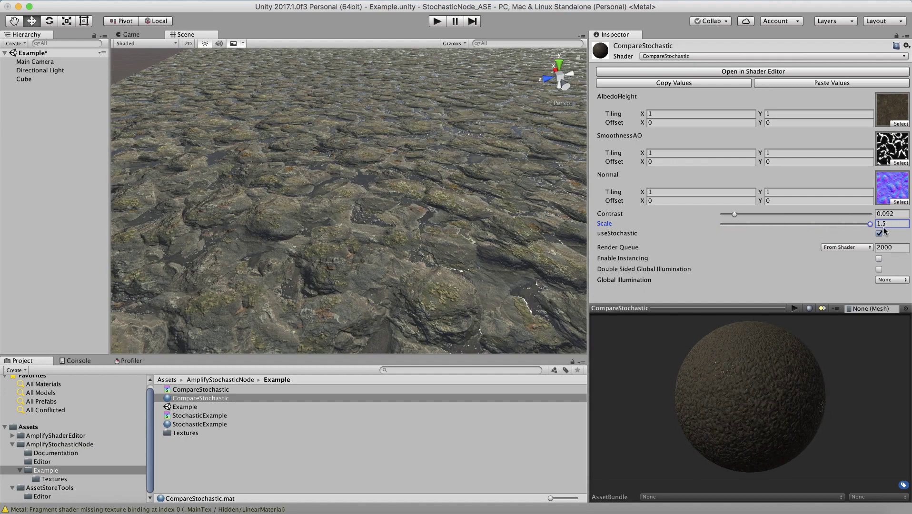
alt+drag(322, 182, 358, 185)
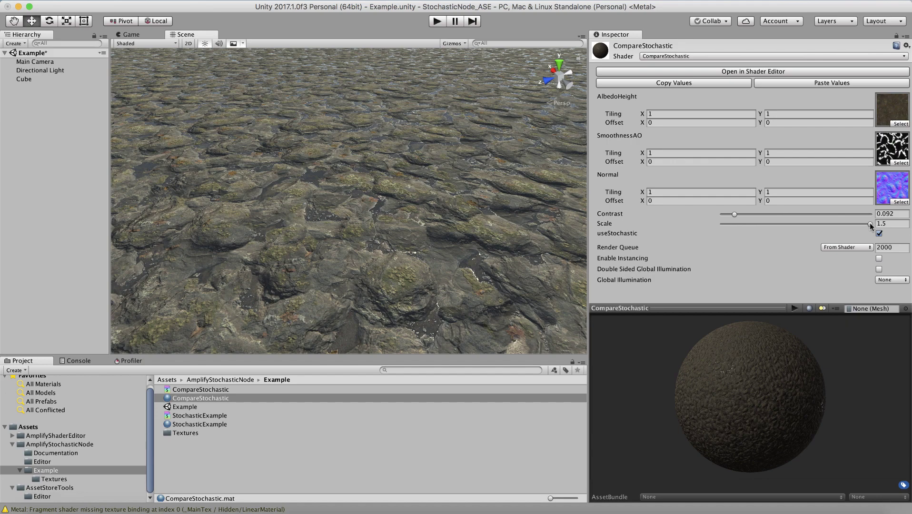
drag(870, 224, 796, 224)
click(895, 225)
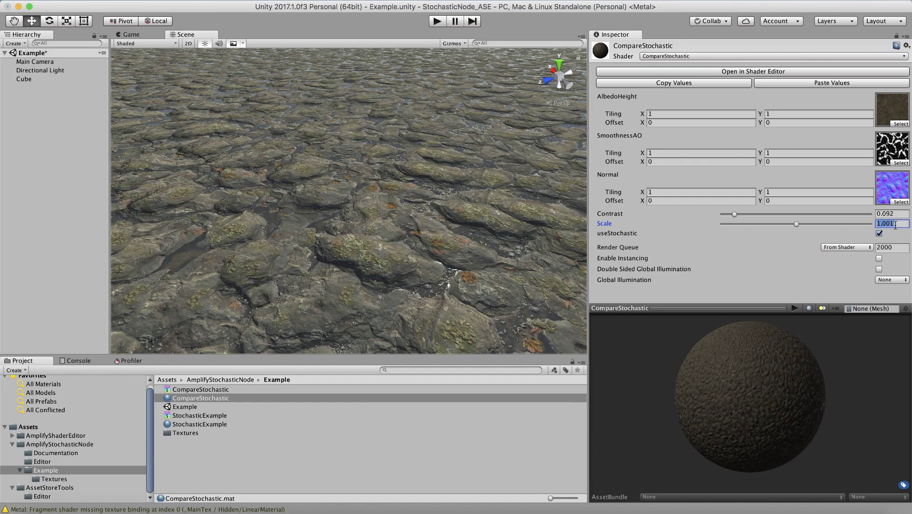
text(1.2)
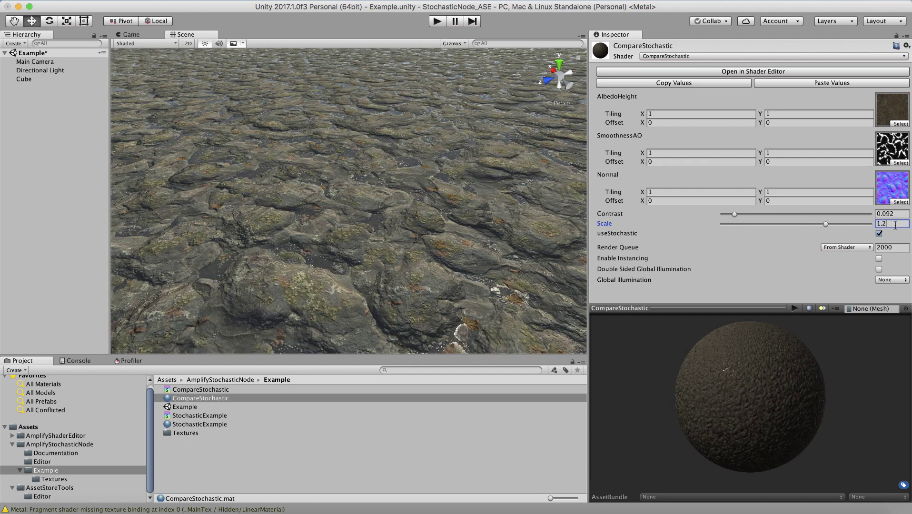
alt+drag(400, 245, 402, 199)
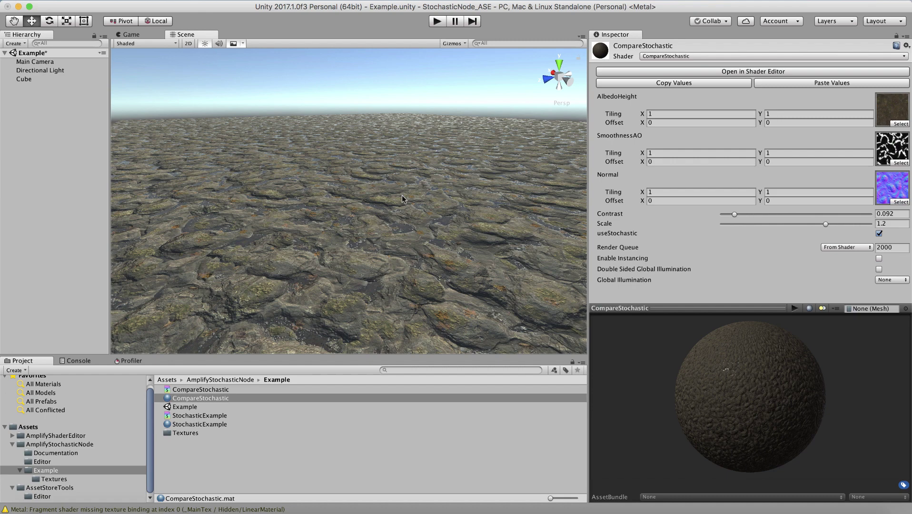
alt+drag(402, 196, 399, 276)
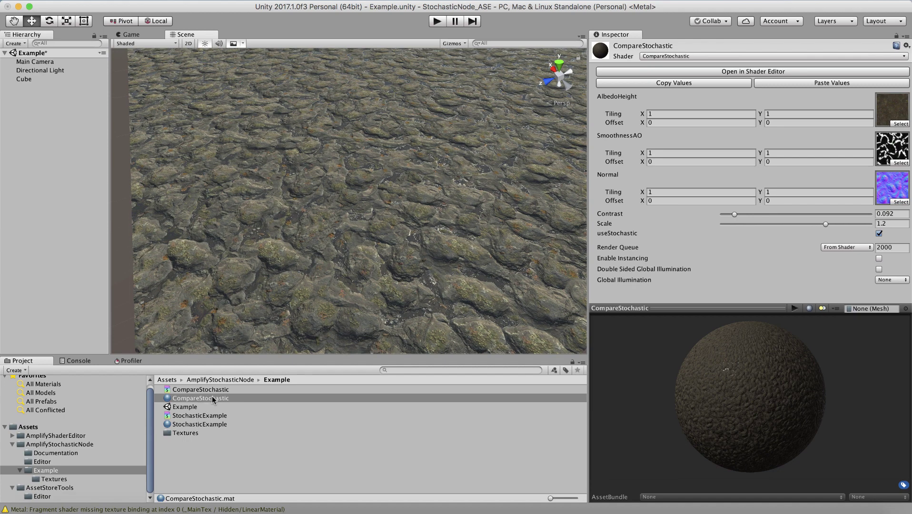
Apply StochasticExample.mat to the rocky ground and set its Scale to 1
click(190, 424)
drag(190, 425, 279, 260)
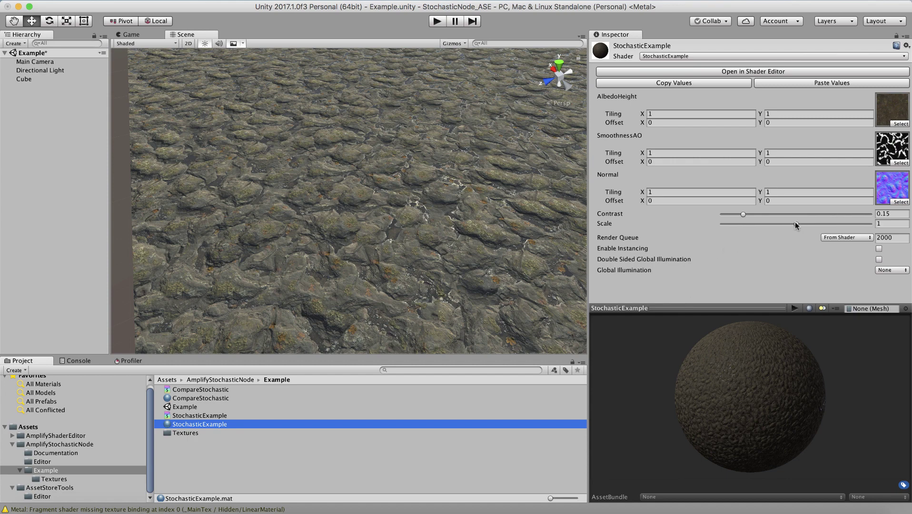
mouse_move(795, 222)
mouse_down()
mouse_move(788, 224)
mouse_move(804, 225)
mouse_up()
click(898, 224)
text(1)
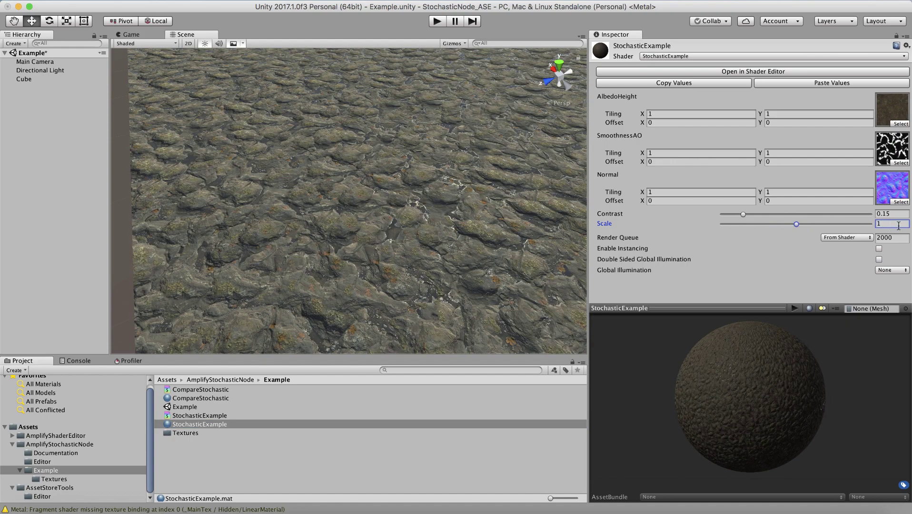
Open the StochasticExample graph and inspect its Contrast, AlbedoHeight, Normal and SmoothnessAO nodes
double_click(176, 424)
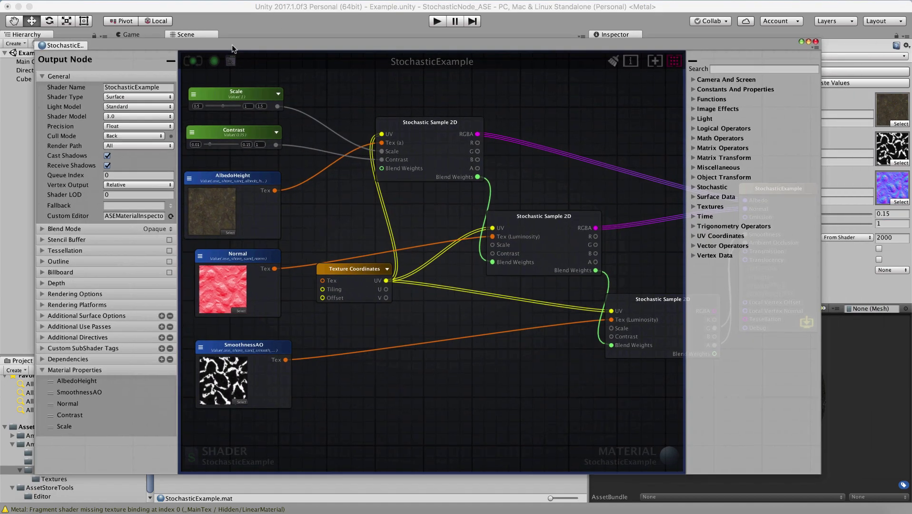
click(210, 130)
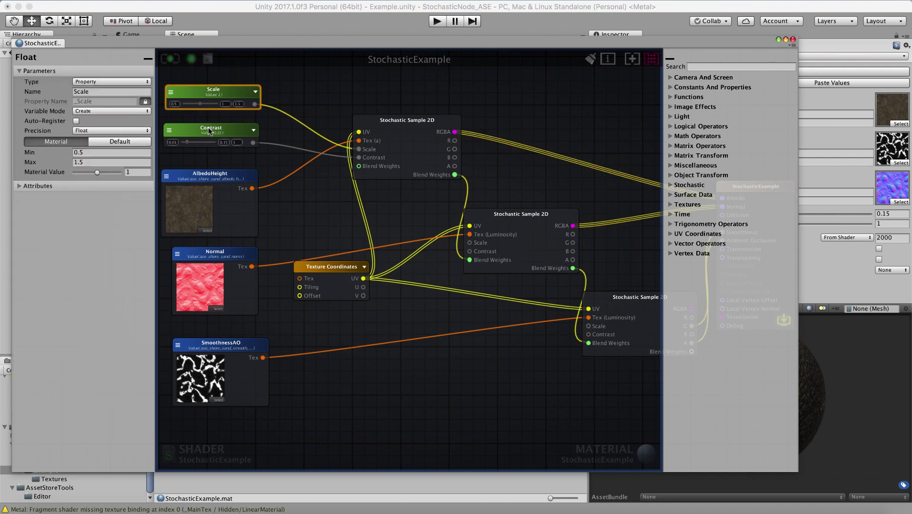
click(209, 177)
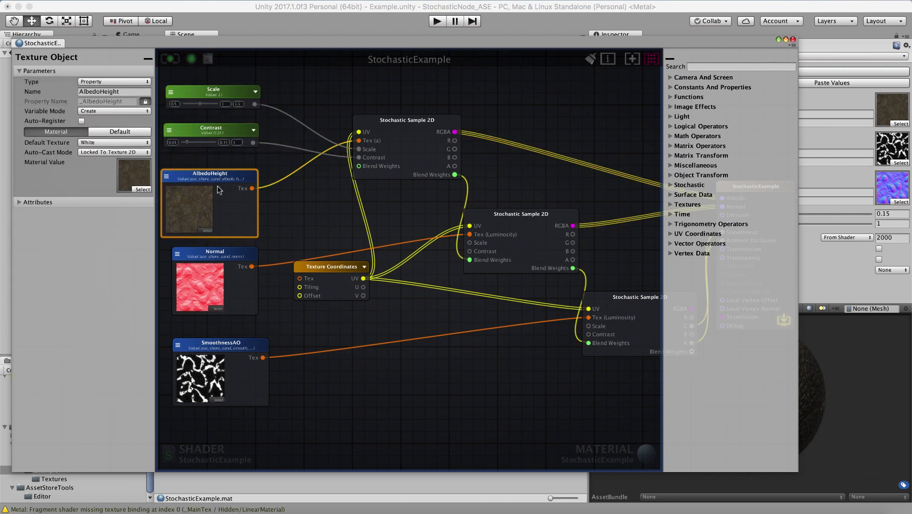
mouse_move(208, 257)
click(222, 255)
mouse_move(222, 262)
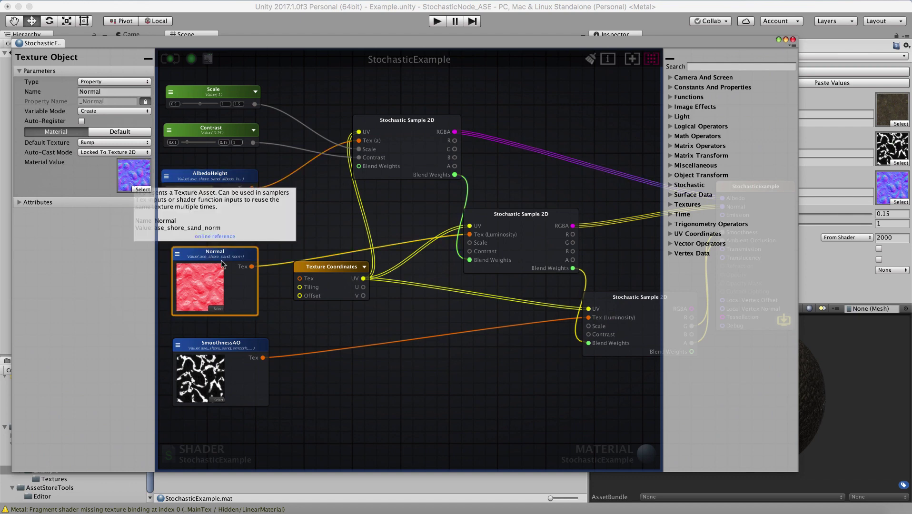
click(209, 347)
mouse_move(209, 347)
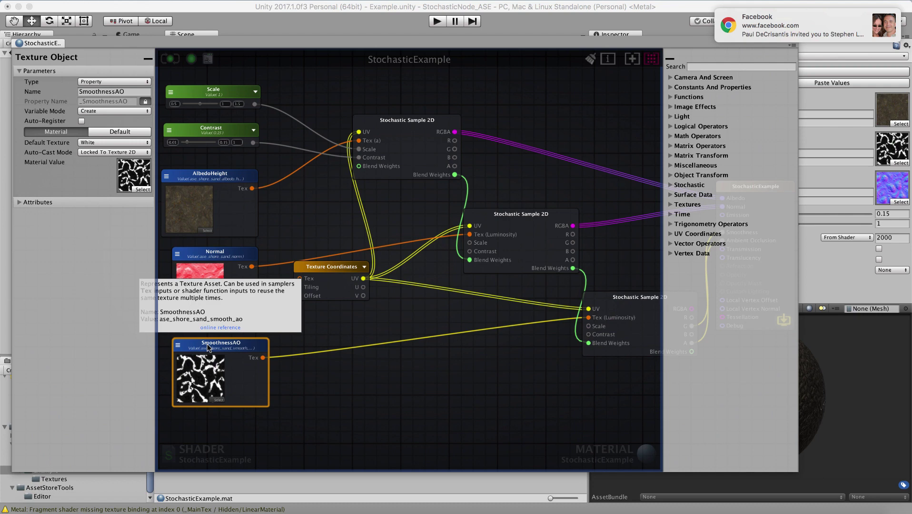
click(390, 313)
middle_drag(395, 323, 374, 316)
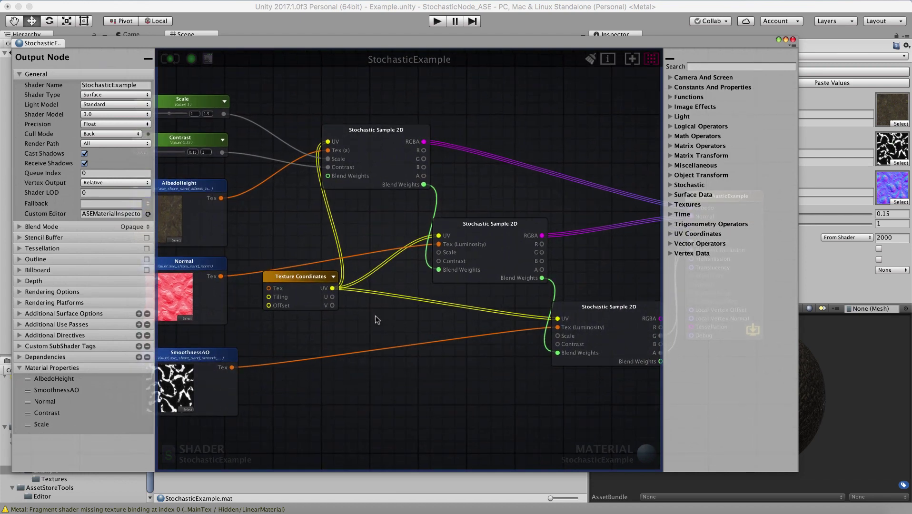
Nudge the Texture Coordinates node slightly left and zoom in on the graph
mouse_move(300, 277)
mouse_down()
mouse_move(288, 244)
mouse_move(285, 277)
mouse_up()
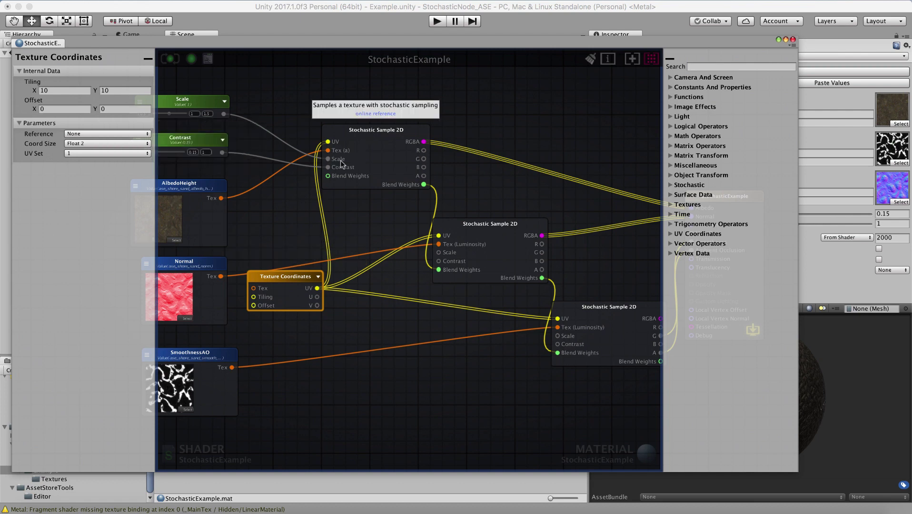
scroll(341, 162, up, 3)
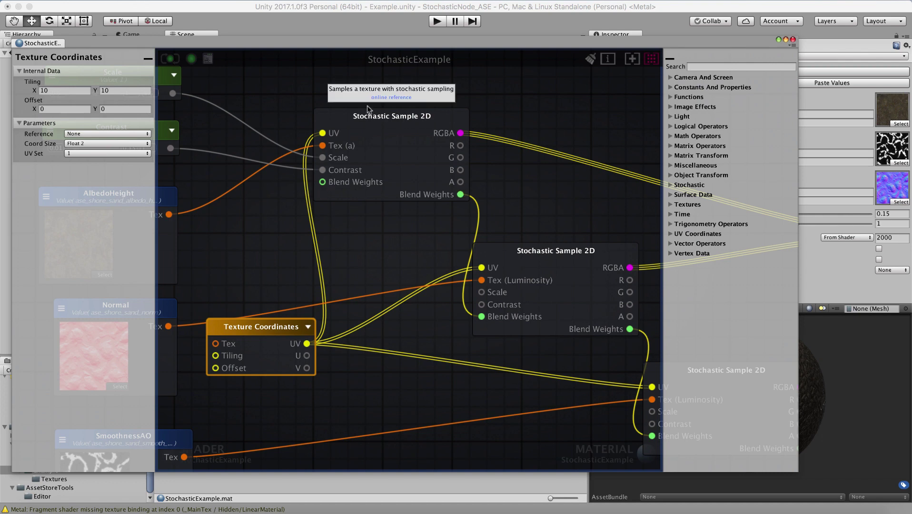
Review the AlbedoHeight sampler's Channel options, keep Alpha Channel, and recentre the samplers
click(357, 120)
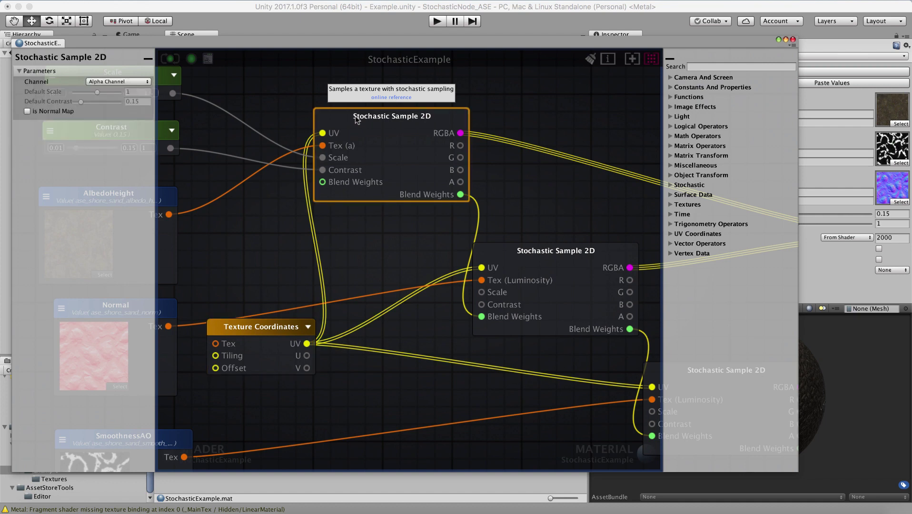
click(115, 83)
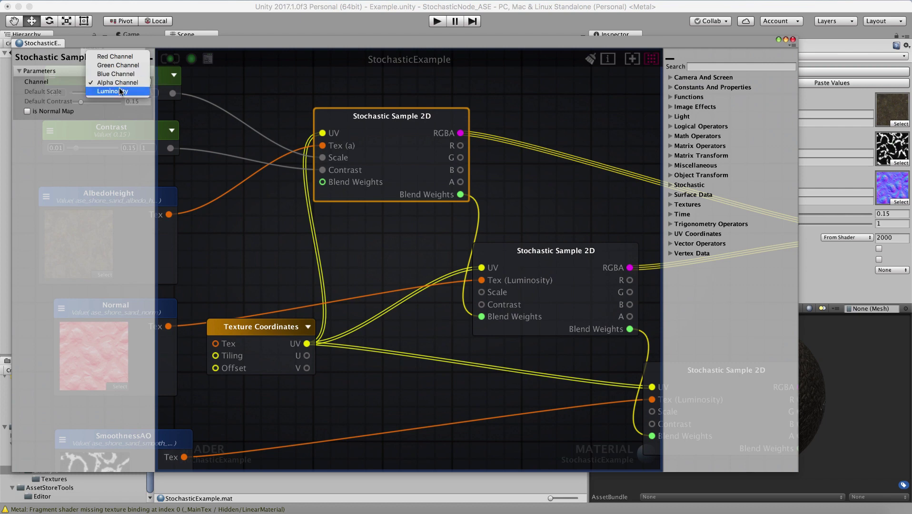
click(275, 103)
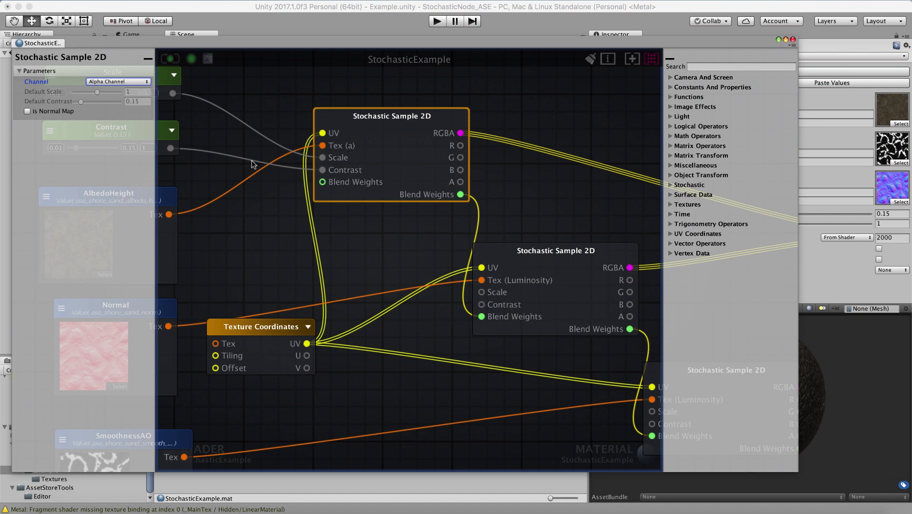
right_drag(252, 163, 265, 179)
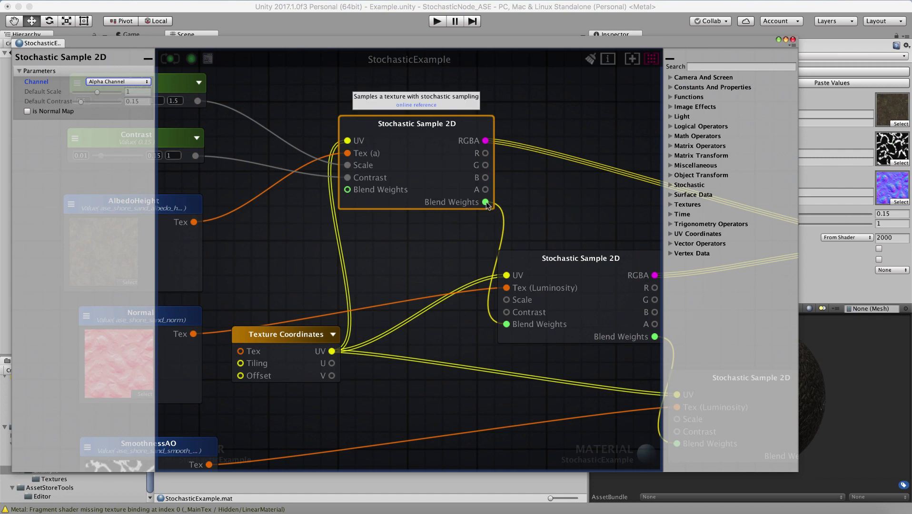
right_drag(582, 221, 455, 134)
right_drag(200, 210, 442, 227)
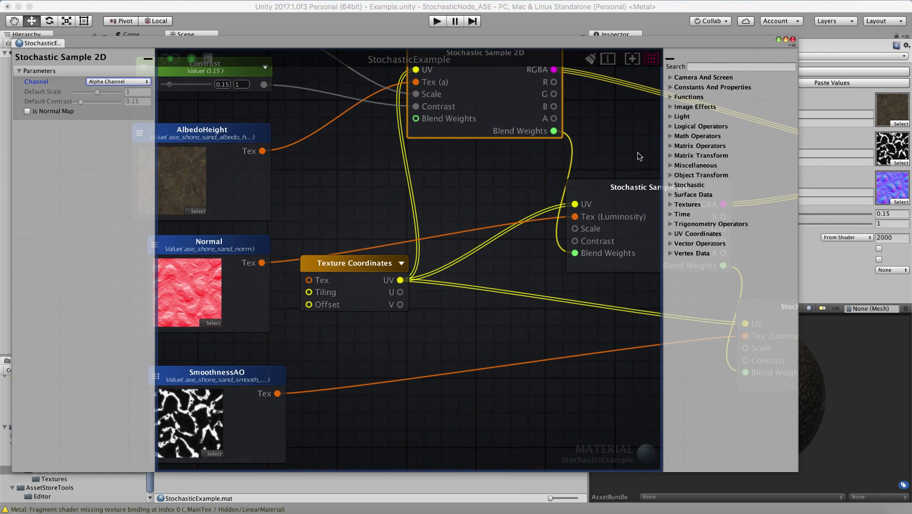
right_drag(619, 158, 387, 160)
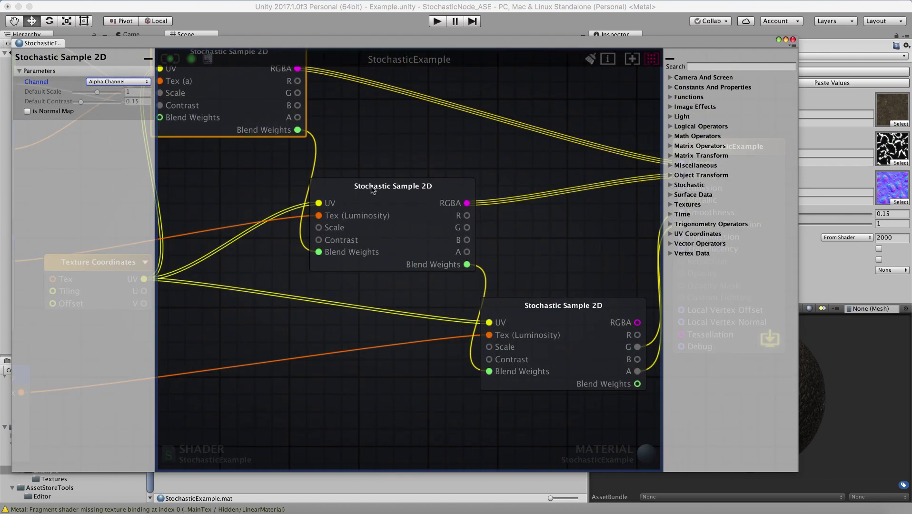
Select the Normal sampler to view its Luminosity channel and Is Normal Map settings
click(372, 190)
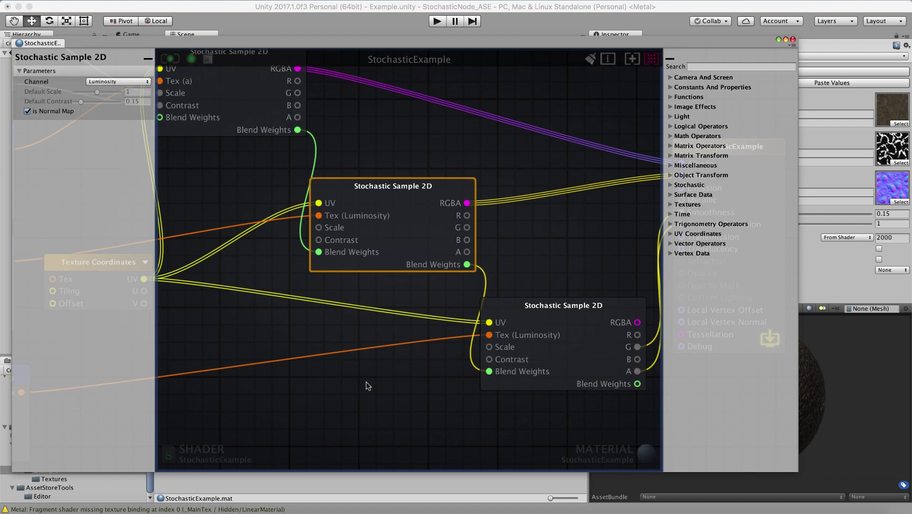
right_drag(540, 241, 654, 256)
Drag the AlbedoHeight texture node upward, closer to the first Stochastic Sample 2D node
scroll(355, 323, down, 5)
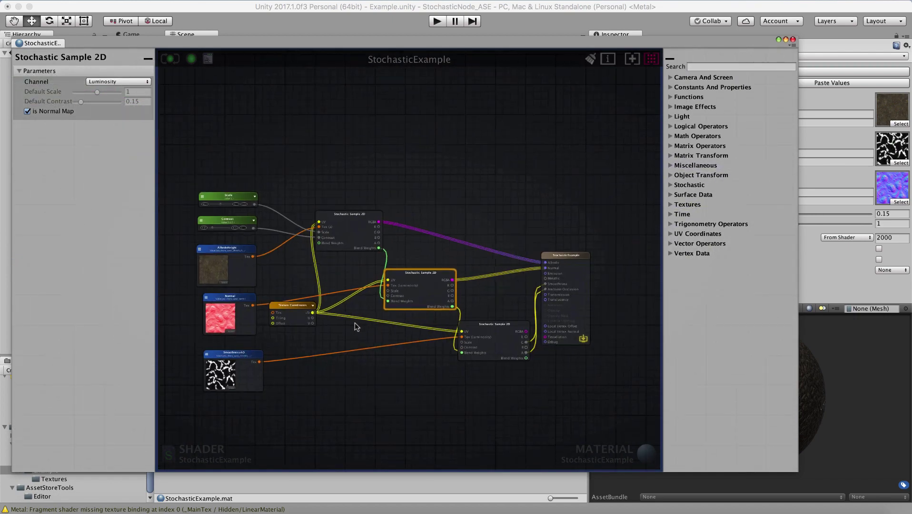
scroll(355, 323, up, 5)
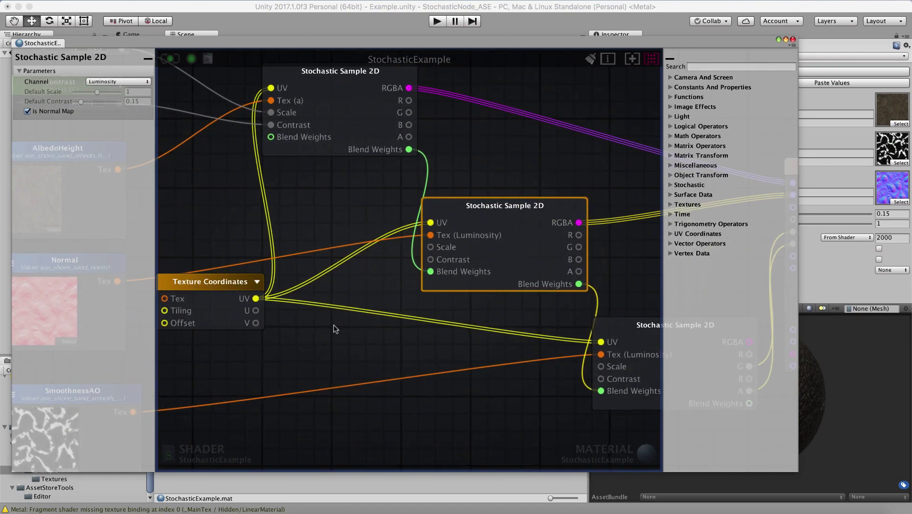
right_drag(291, 350, 444, 367)
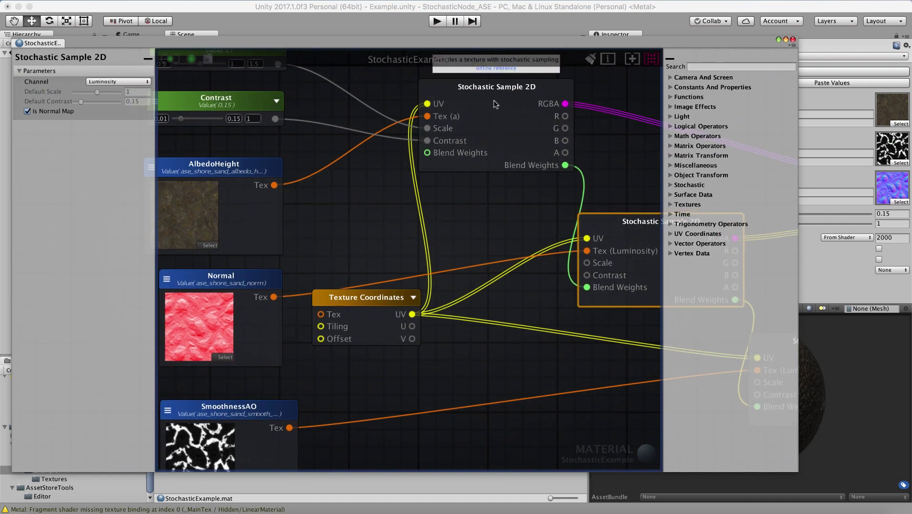
drag(202, 170, 218, 156)
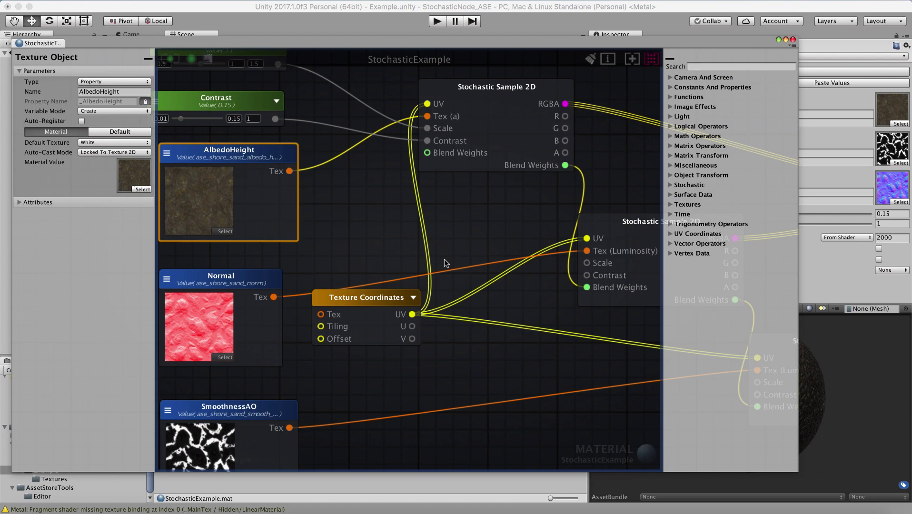
scroll(444, 259, down, 5)
scroll(444, 258, up, 4)
scroll(444, 259, up, 2)
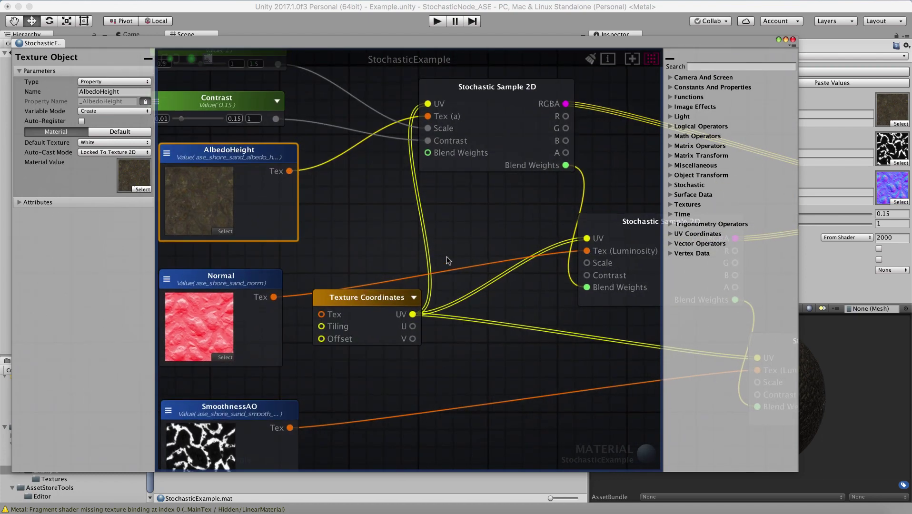
middle_drag(467, 242, 361, 246)
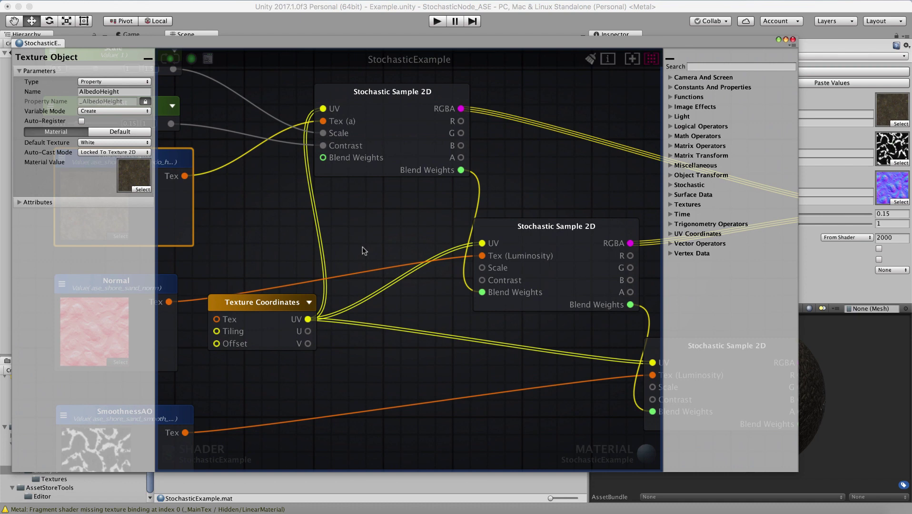
Frame AlbedoHeight, check the first two samplers, then zoom out to fit the whole graph
key(f)
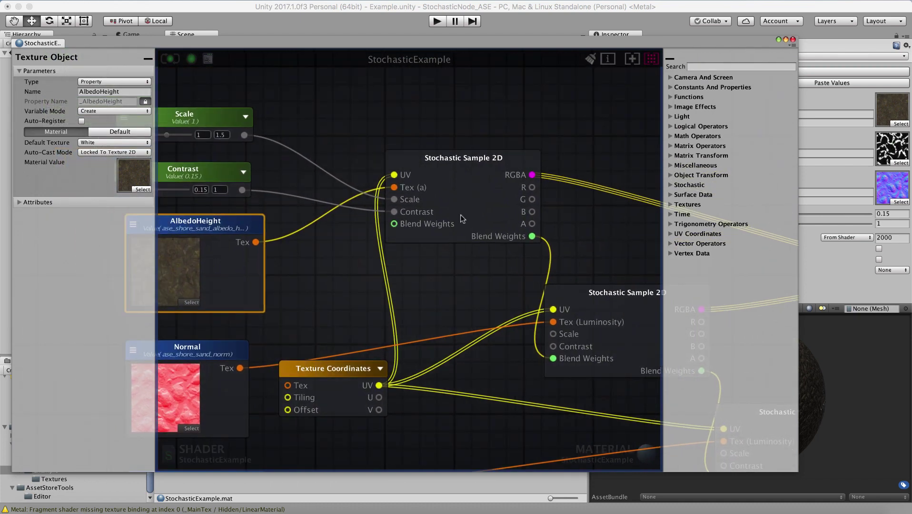
click(462, 158)
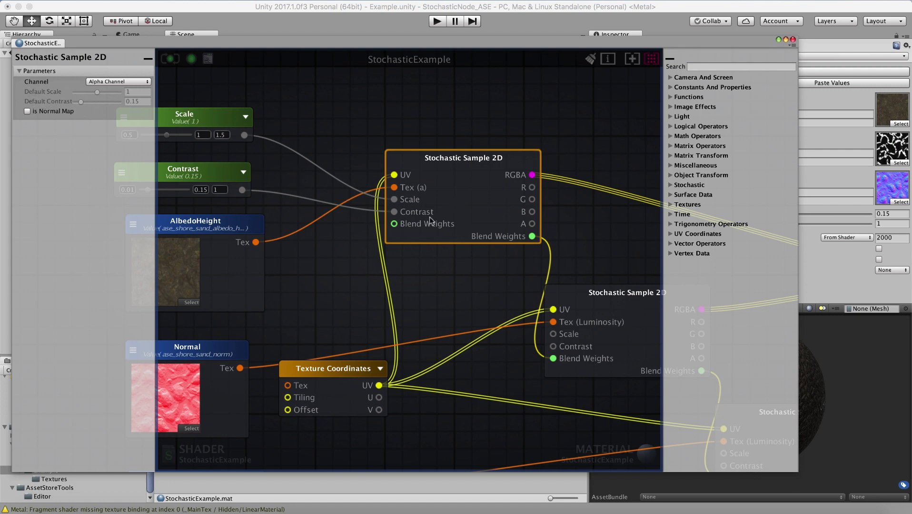
click(555, 292)
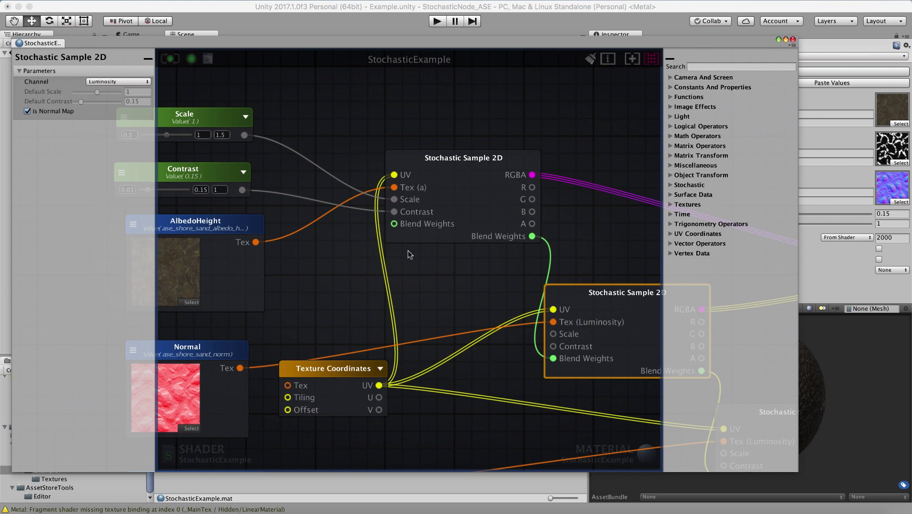
right_drag(476, 293, 223, 221)
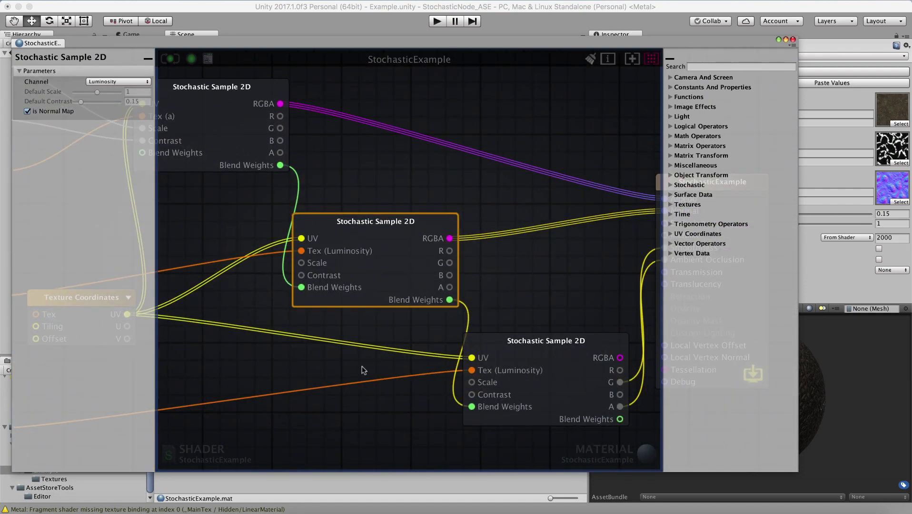
scroll(362, 366, down, 5)
scroll(361, 366, up, 2)
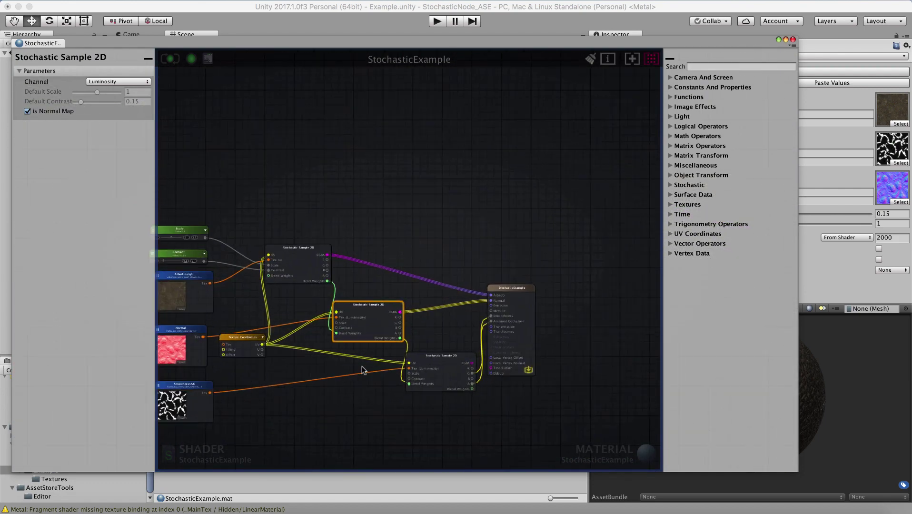
Deselect the node, centre the graph, and close the StochasticExample shader editor tab
click(354, 198)
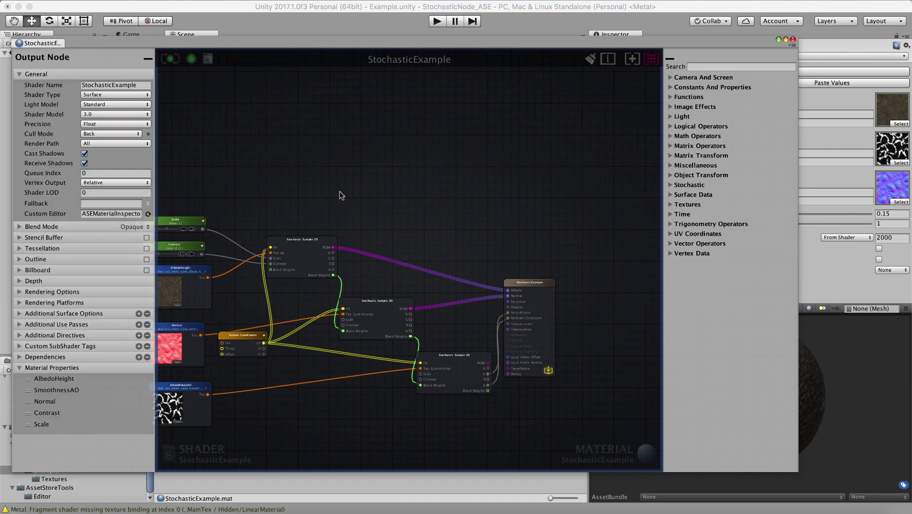
middle_drag(340, 192, 425, 132)
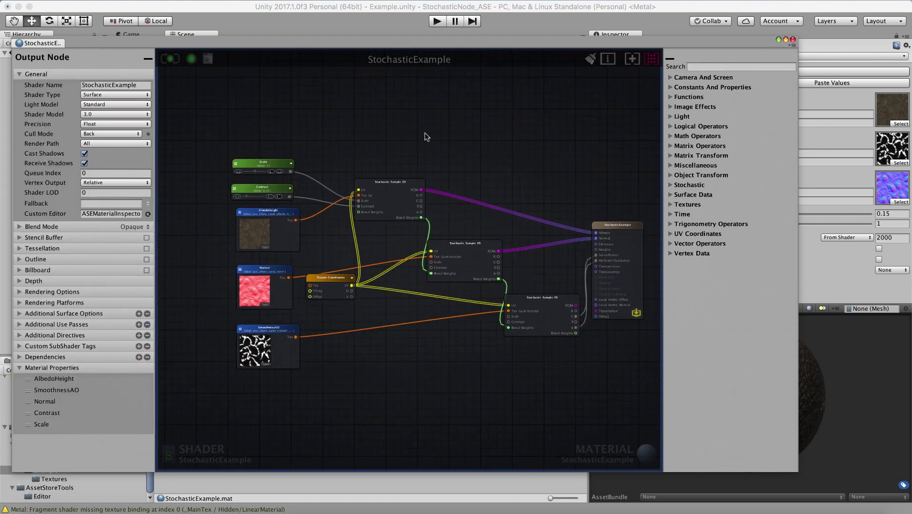
right_click(30, 42)
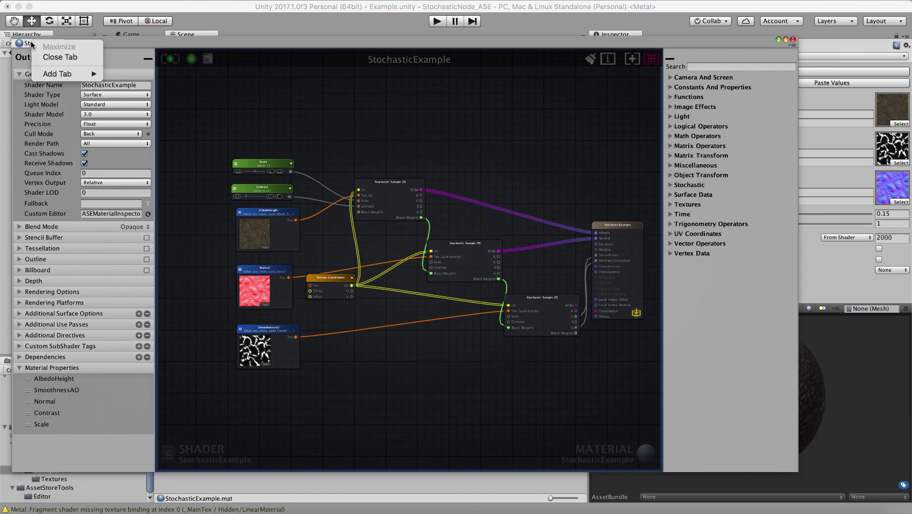
click(55, 58)
Orbit and zoom the Scene view to inspect the rocky shore ground up close
alt+drag(407, 253, 438, 213)
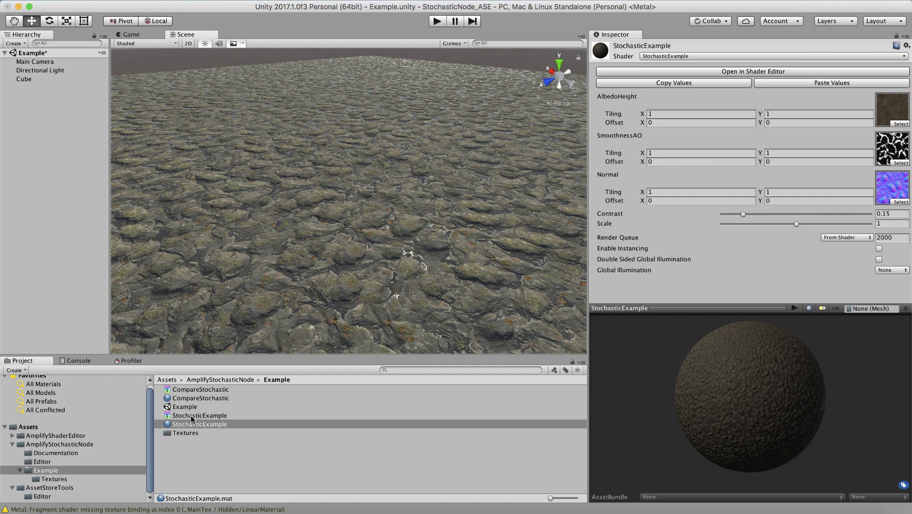
alt+drag(288, 247, 329, 250)
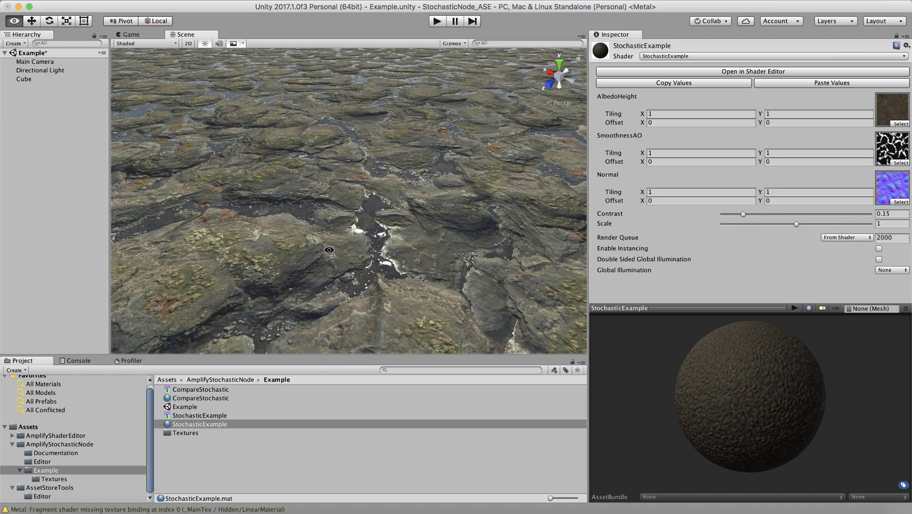
scroll(329, 250, down, 10)
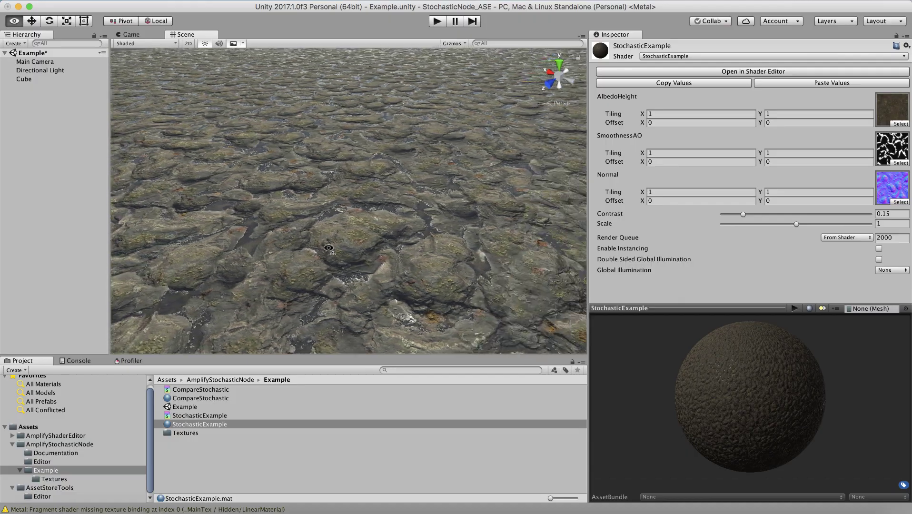
alt+drag(329, 248, 296, 241)
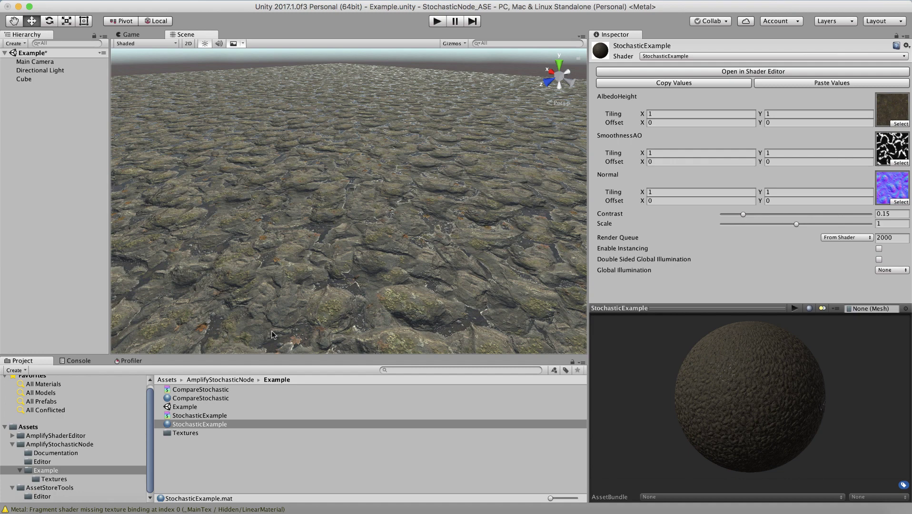
Open the StochasticExample shader and set the first Stochastic Sample 2D node's Channel to Luminosity
click(199, 417)
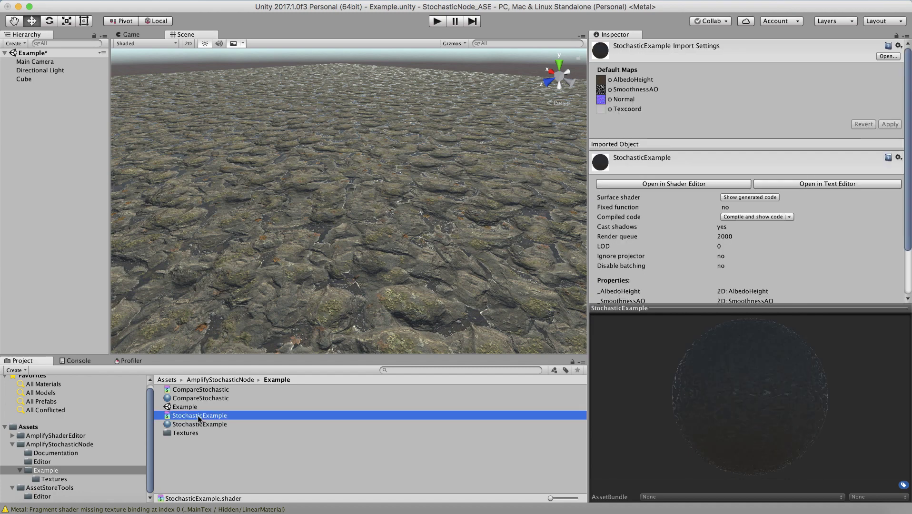
double_click(199, 416)
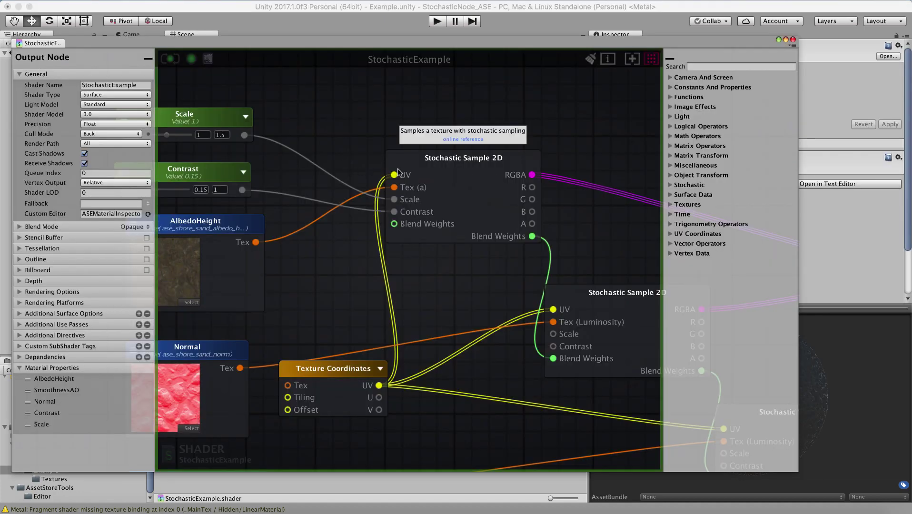
click(438, 159)
click(128, 84)
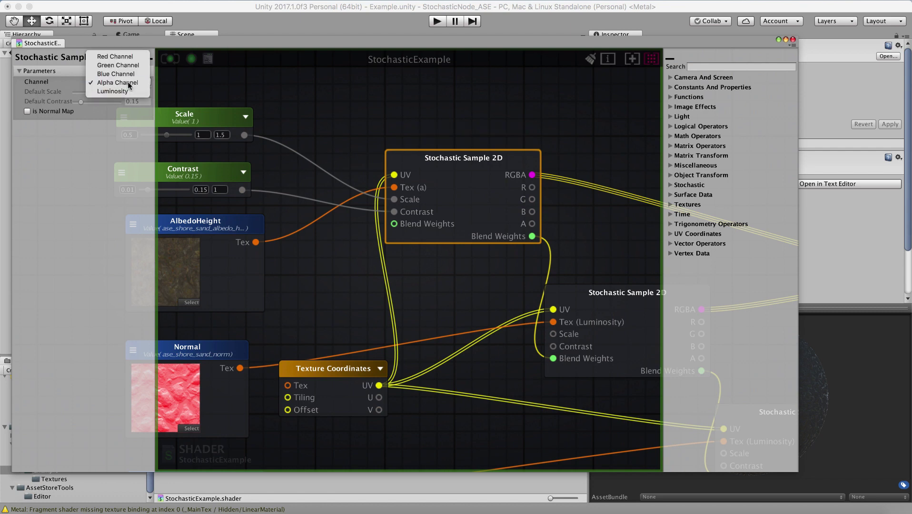
click(125, 91)
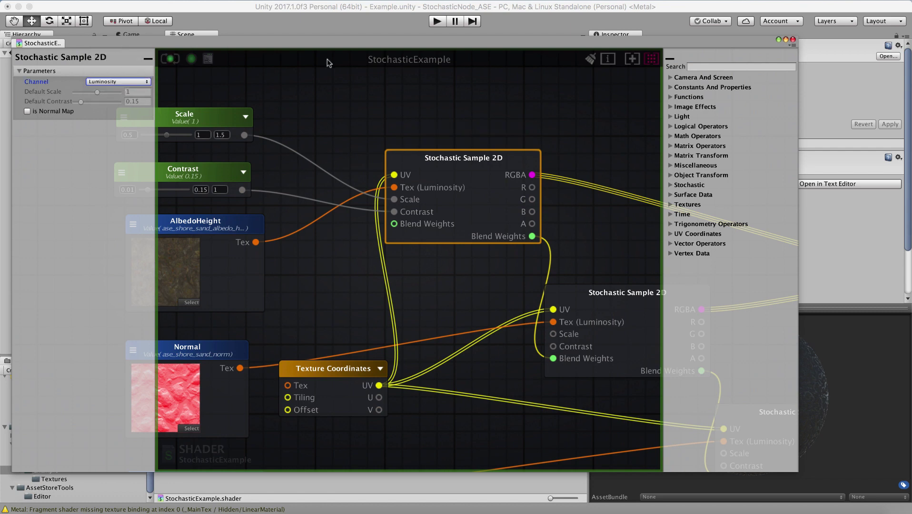
drag(121, 45, 590, 51)
Orbit the terrain to compare the Luminosity result from several angles, then reopen the StochasticExample shader
alt+drag(229, 220, 188, 192)
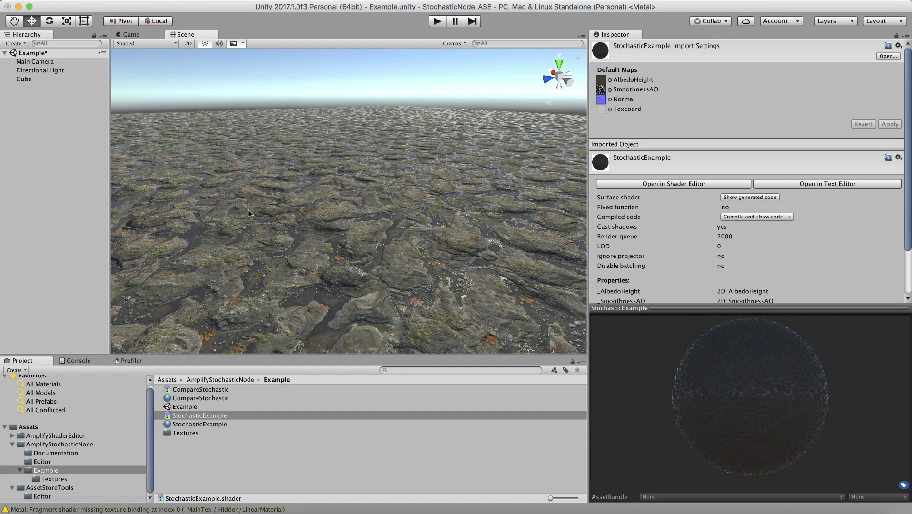
alt+drag(393, 223, 366, 279)
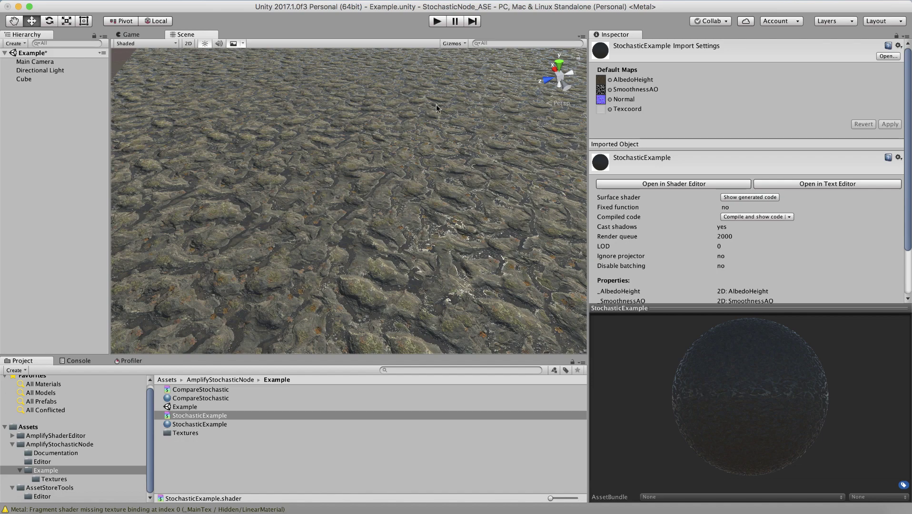
alt+drag(420, 114, 342, 79)
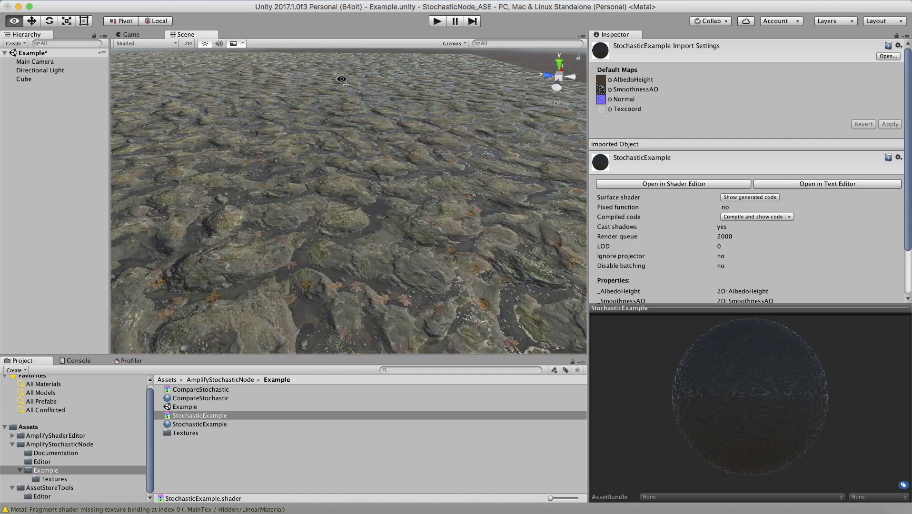
alt+drag(341, 79, 476, 119)
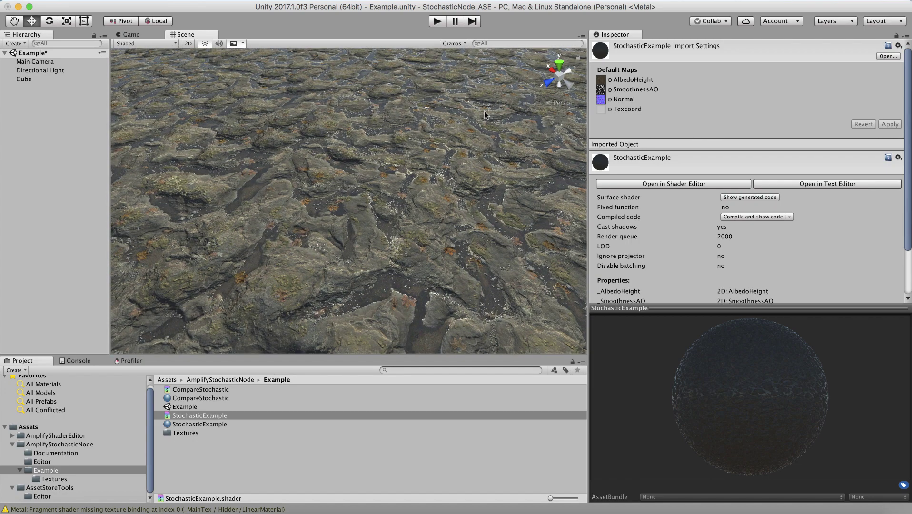
double_click(195, 417)
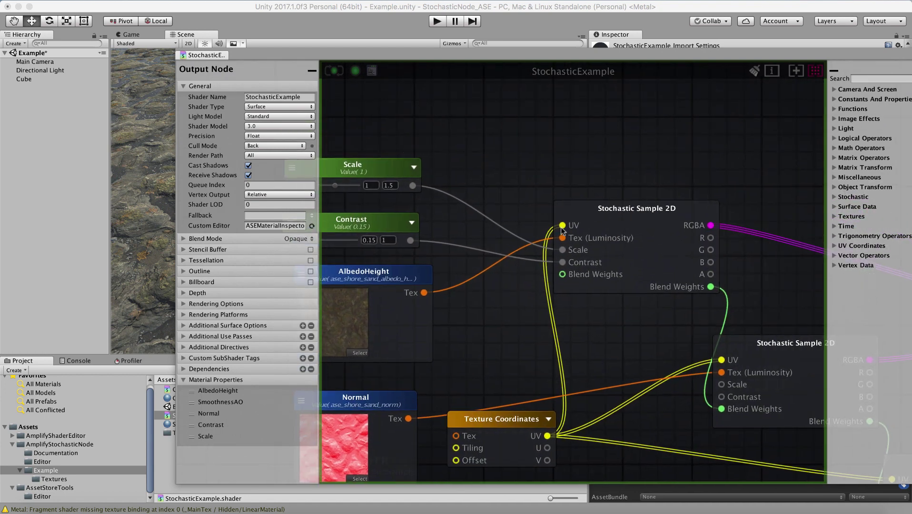
Switch the first Stochastic Sample 2D node's Channel to Alpha Channel, recompile, and close the editor tab
click(584, 213)
click(265, 93)
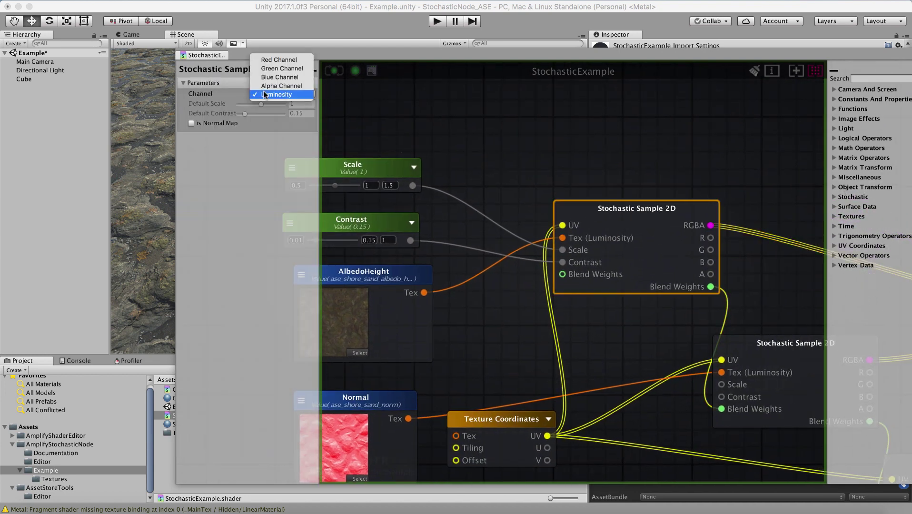
click(275, 86)
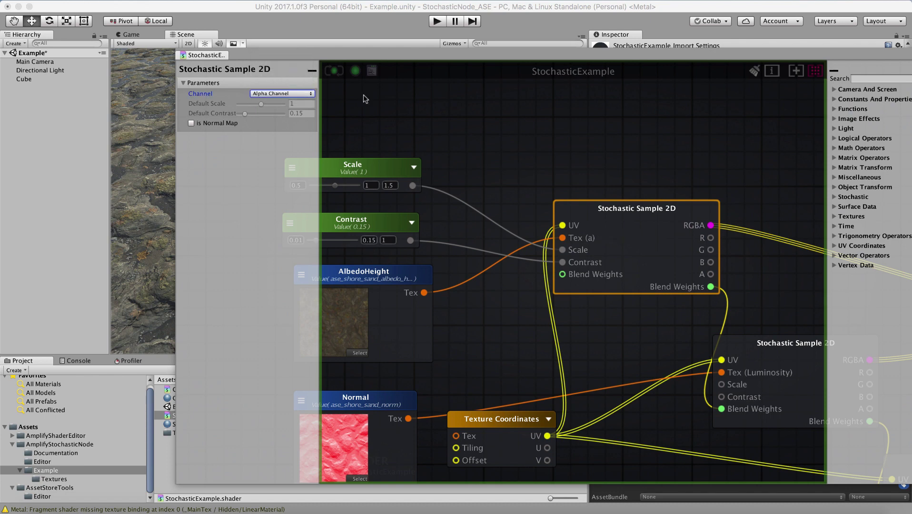
click(336, 73)
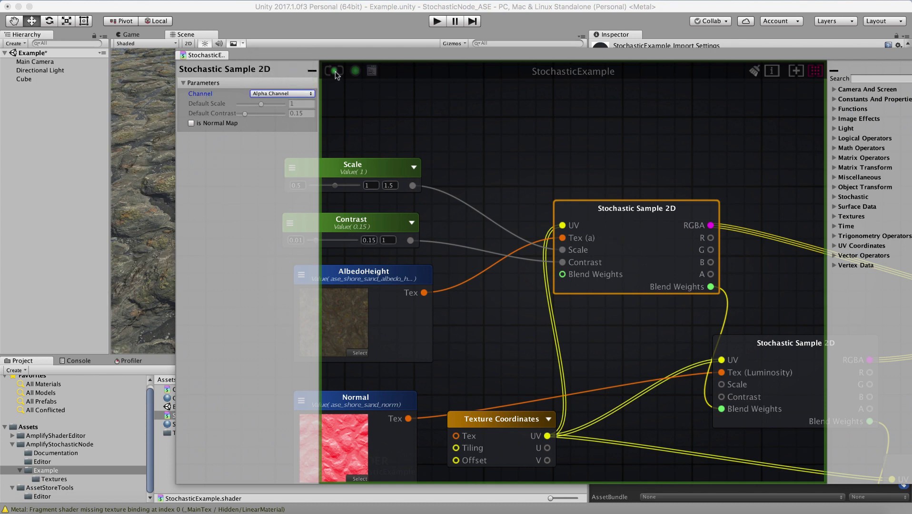
right_click(195, 56)
click(215, 73)
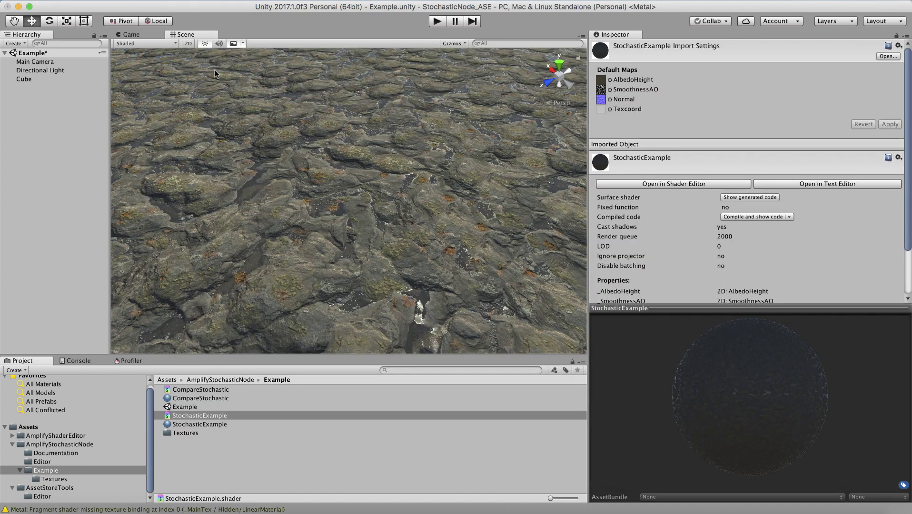
mouse_move(348, 229)
alt+mouse_down()
mouse_move(340, 215)
mouse_move(364, 224)
alt+mouse_up()
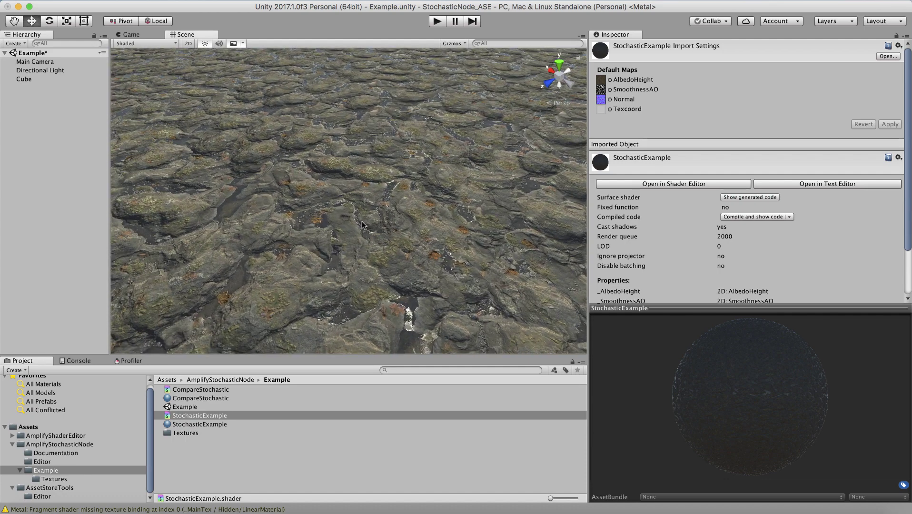